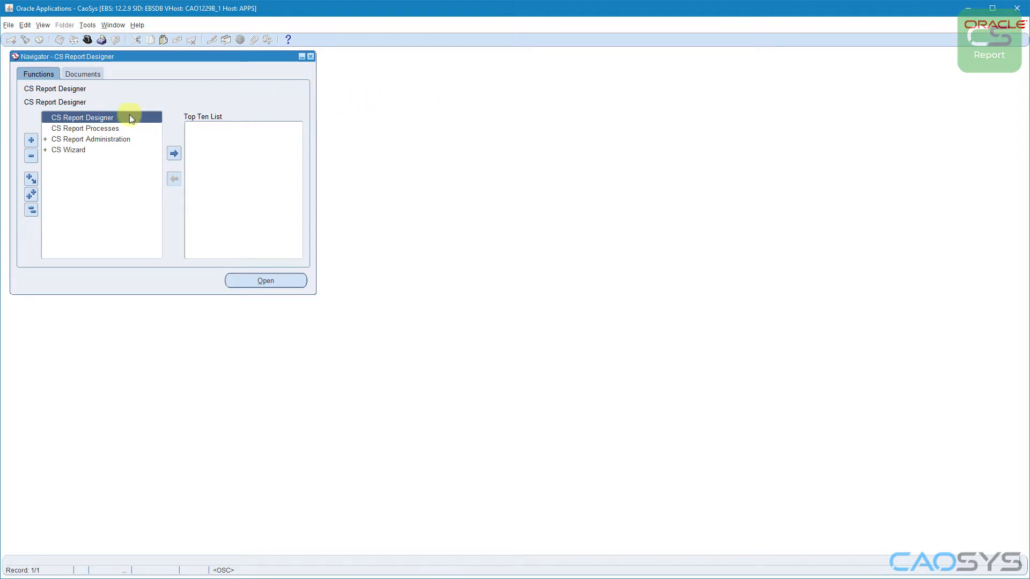
- Open CS Report Designer and start a copy of solution WK1_02 under the name WK1_03
{"action": "double_click", "coordinate": [80, 122]}
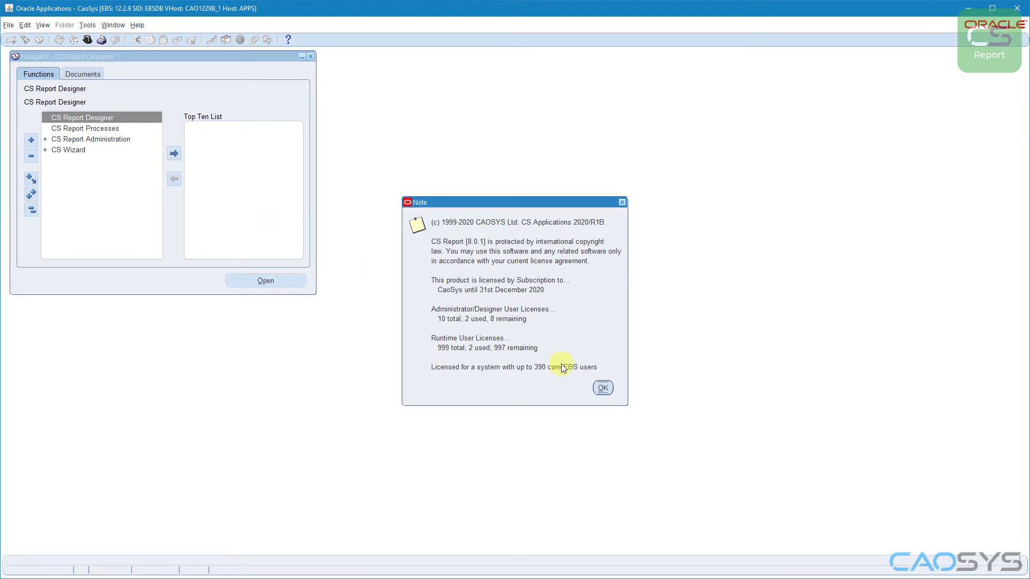
{"action": "left_click", "coordinate": [627, 403]}
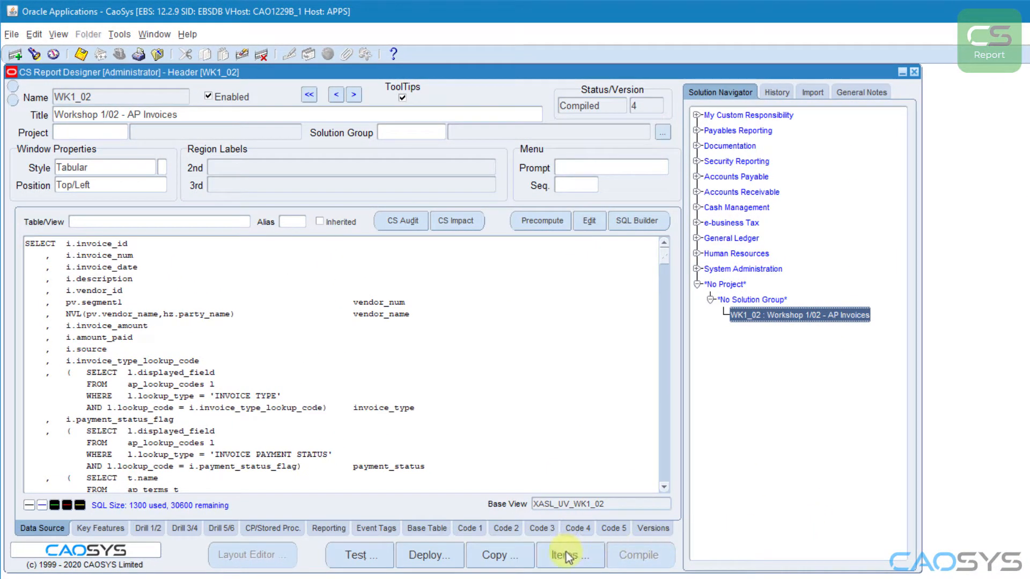
{"action": "left_click", "coordinate": [491, 558]}
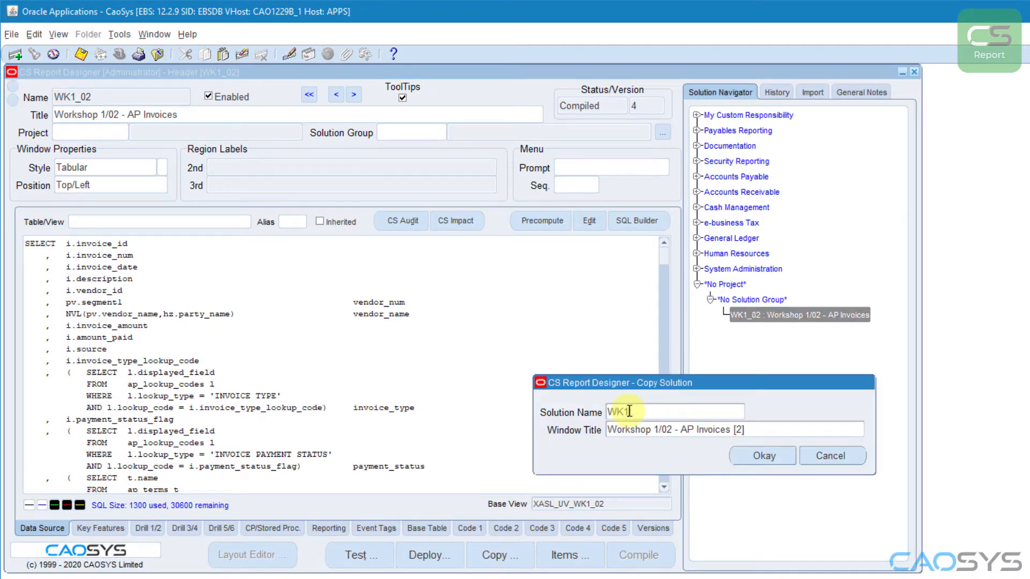
{"action": "key", "text": "Tab"}
- Set the copy's window title to "Workshop 1/03 - AP Invoices" and create the solution
{"action": "left_click", "coordinate": [670, 431]}
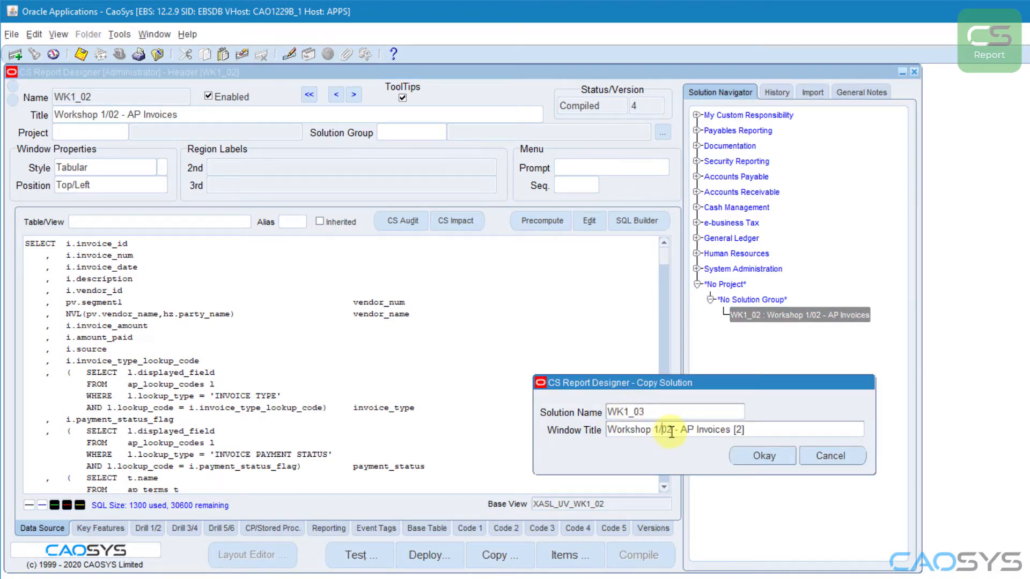
{"action": "key", "text": "BackSpace"}
{"action": "type", "text": "3"}
{"action": "key", "text": "End"}
{"action": "key", "text": "BackSpace"}
{"action": "key", "text": "BackSpace"}
{"action": "key", "text": "BackSpace"}
{"action": "key", "text": "BackSpace"}
{"action": "left_click", "coordinate": [786, 455]}
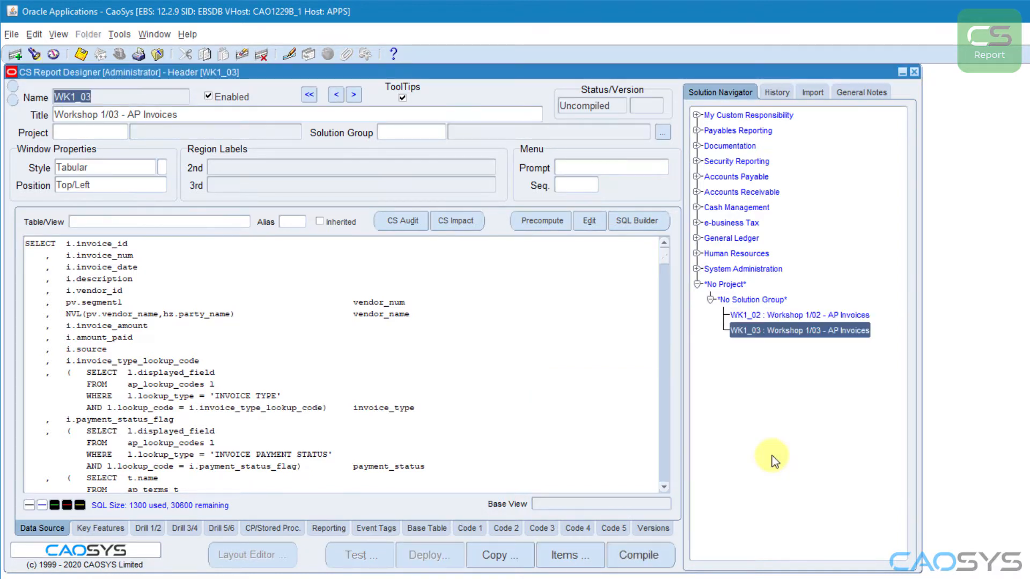
- Compile and test-run WK1_03 without query criteria, examine the result columns including Invoice Id and Vendor Id, and close the results
{"action": "left_click", "coordinate": [345, 557]}
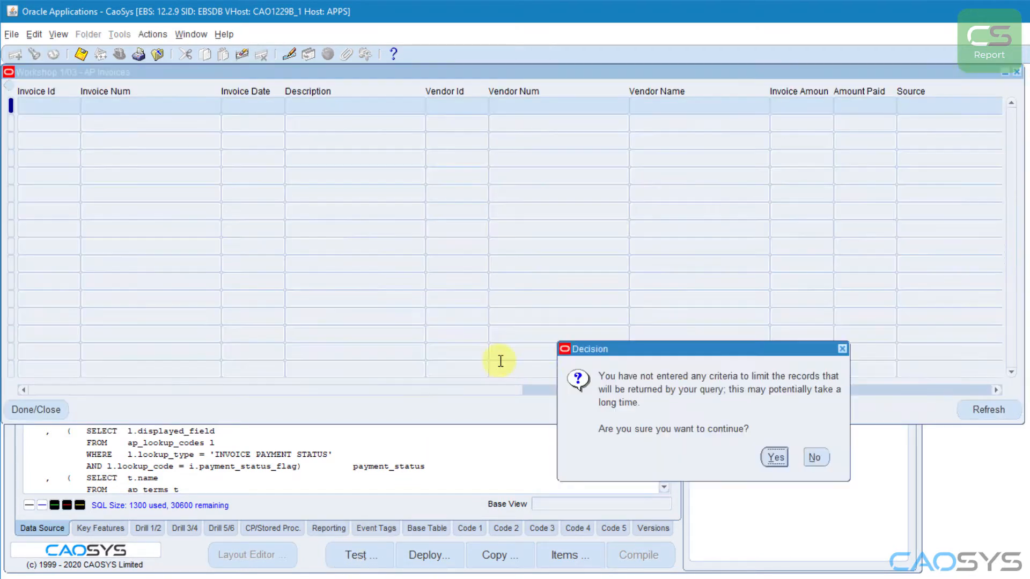
{"action": "left_click", "coordinate": [775, 455]}
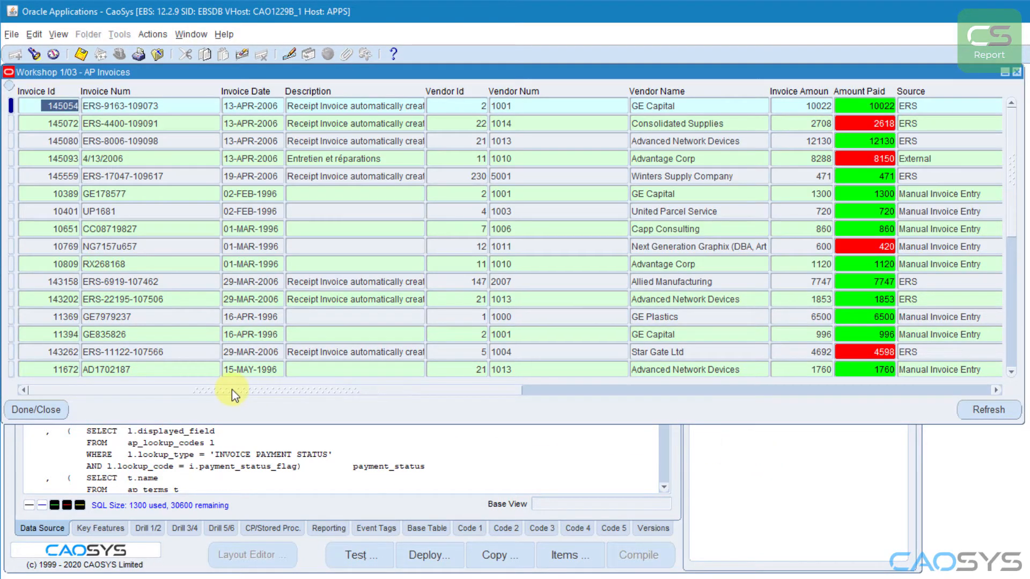
{"action": "left_click_drag", "start_coordinate": [231, 390], "coordinate": [139, 411]}
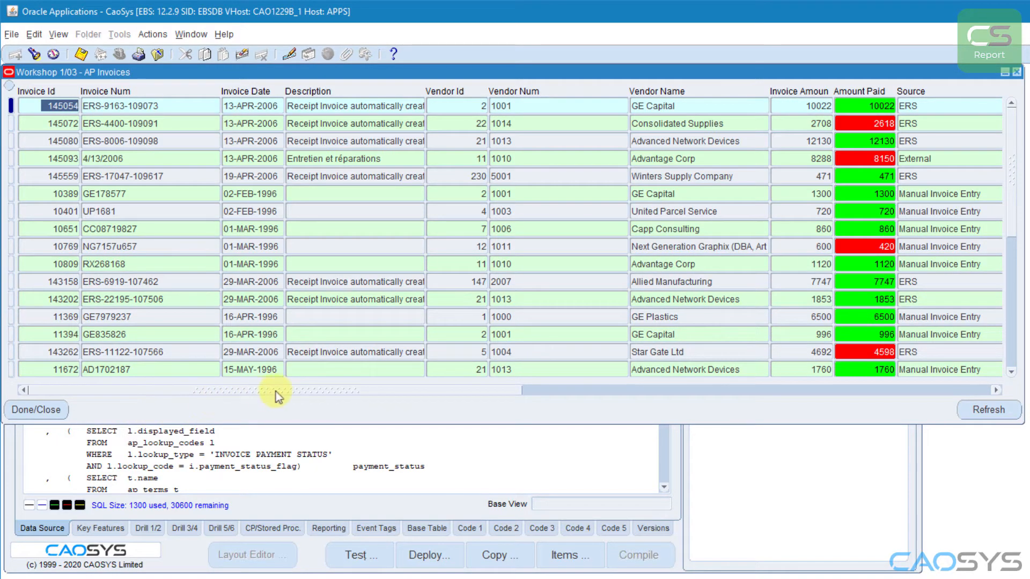
{"action": "left_click_drag", "start_coordinate": [276, 391], "coordinate": [171, 425]}
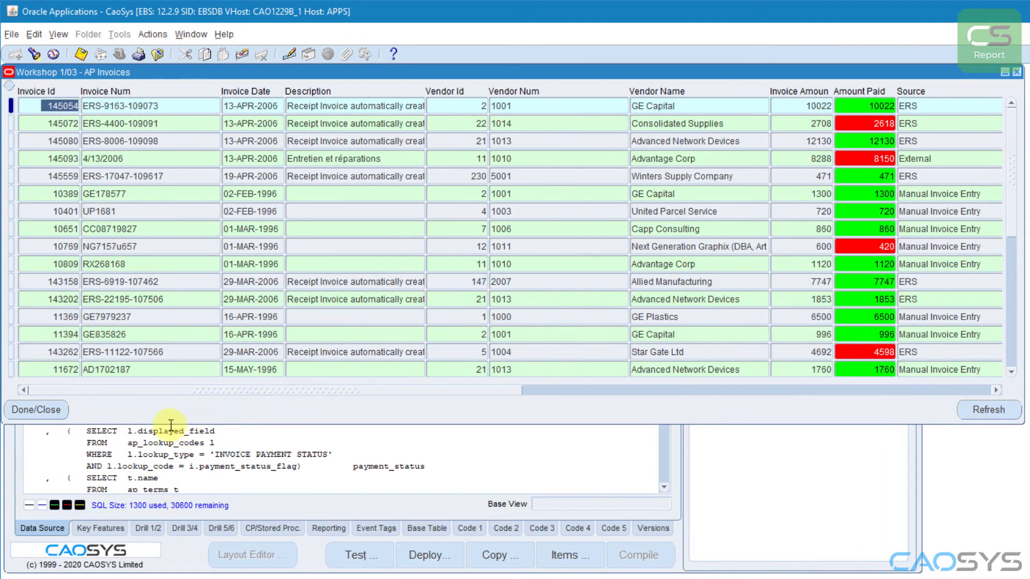
{"action": "left_click", "coordinate": [56, 106]}
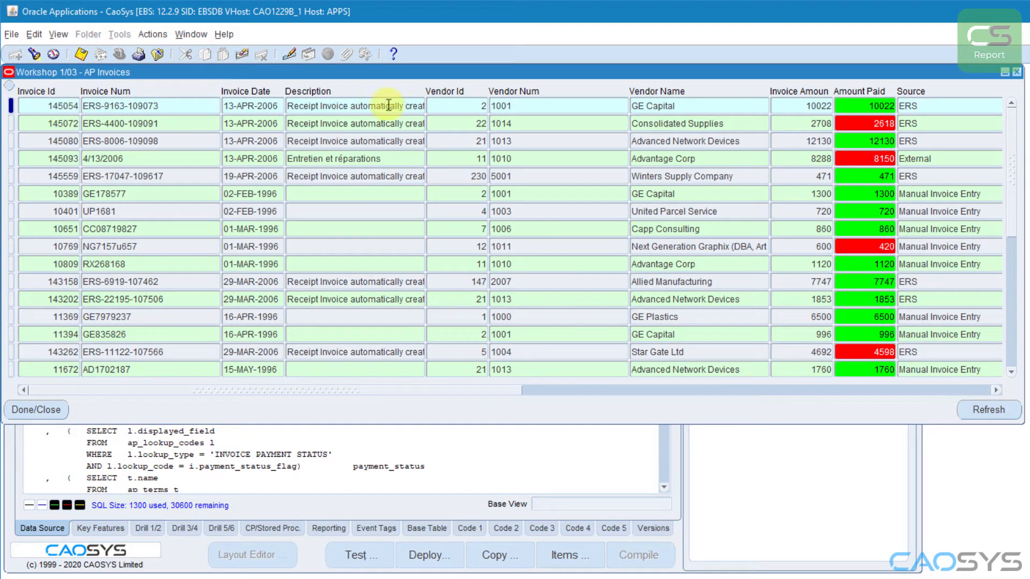
{"action": "left_click", "coordinate": [456, 106]}
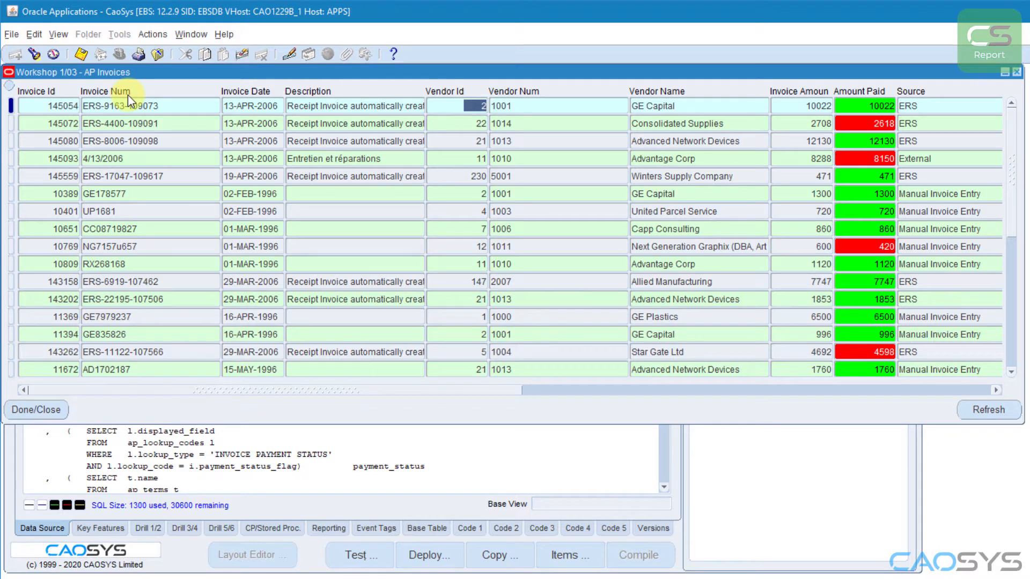
{"action": "left_click", "coordinate": [67, 109]}
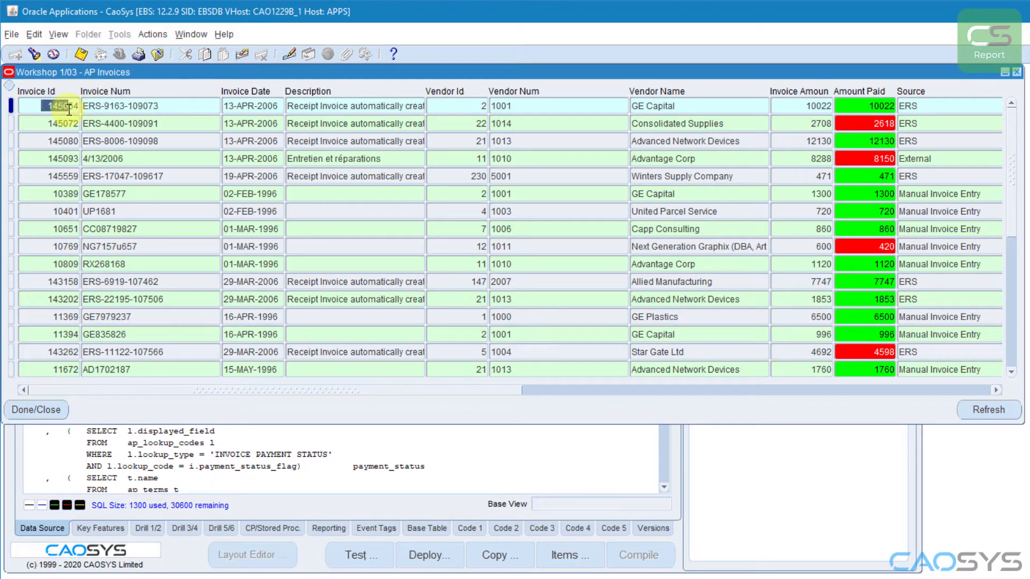
{"action": "left_click", "coordinate": [1016, 72]}
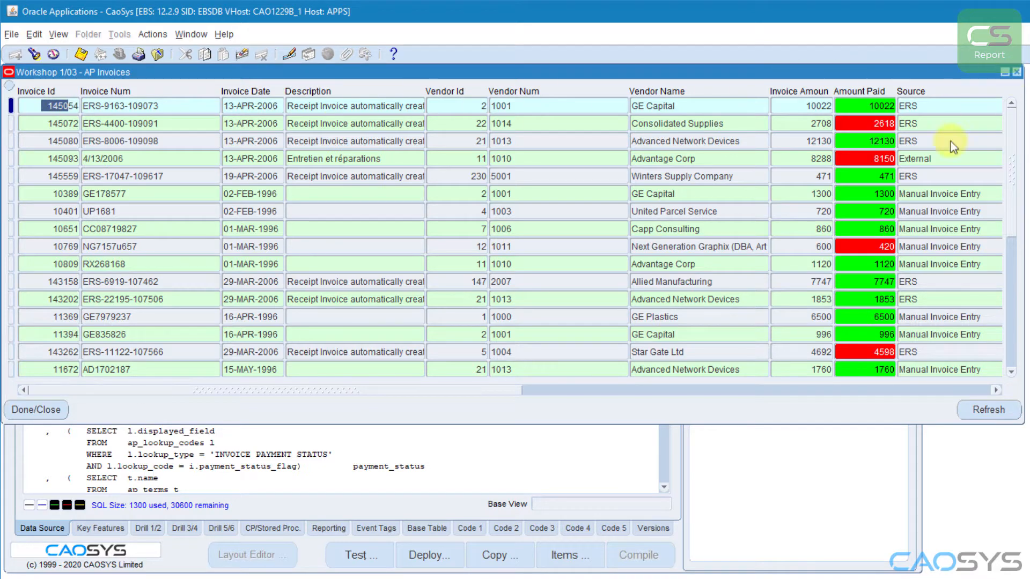
- Open the items of WK1_03 and make INVOICE_ID and VENDOR_ID not visible
{"action": "left_click", "coordinate": [563, 557]}
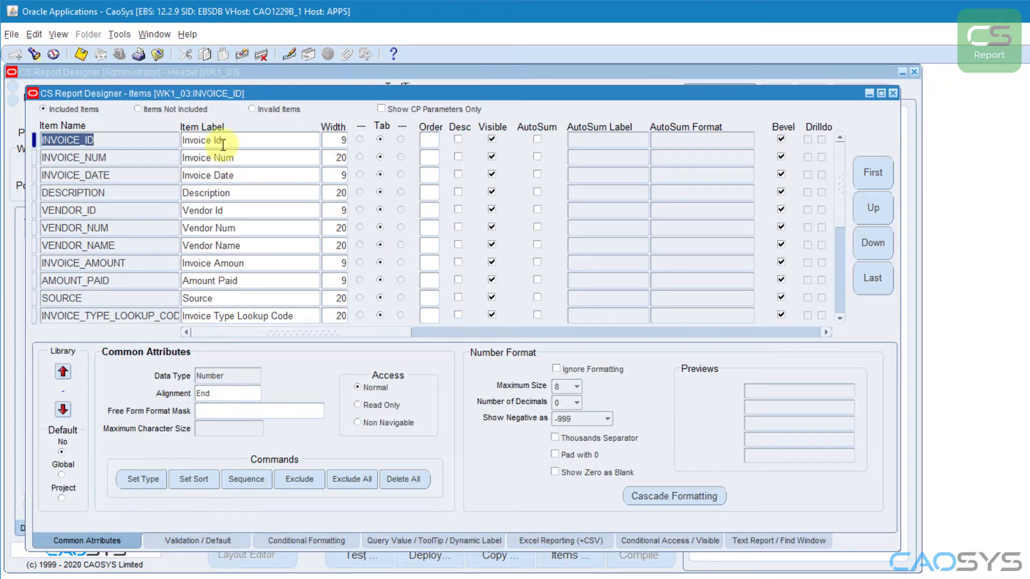
{"action": "left_click", "coordinate": [228, 143]}
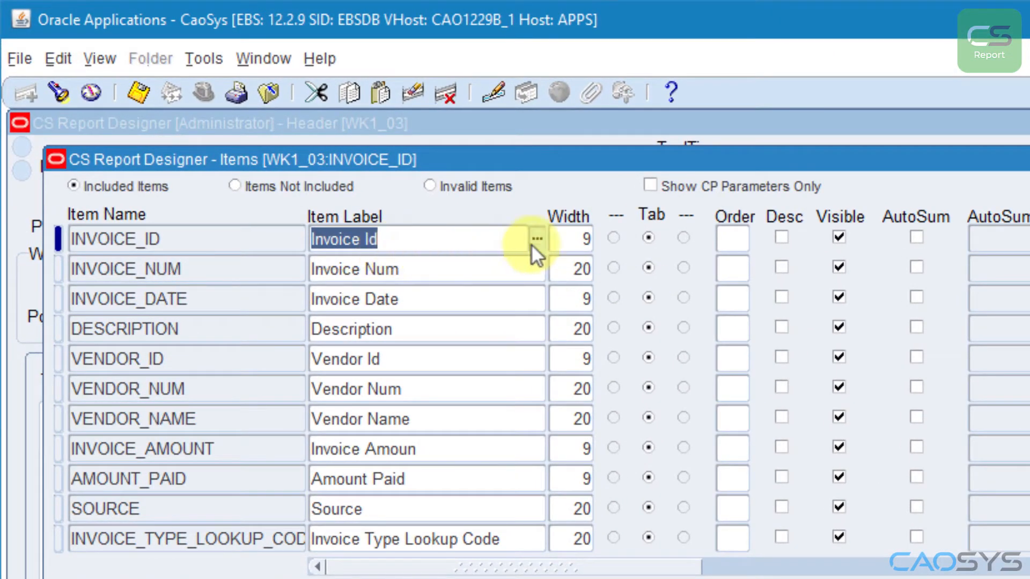
{"action": "left_click", "coordinate": [840, 237]}
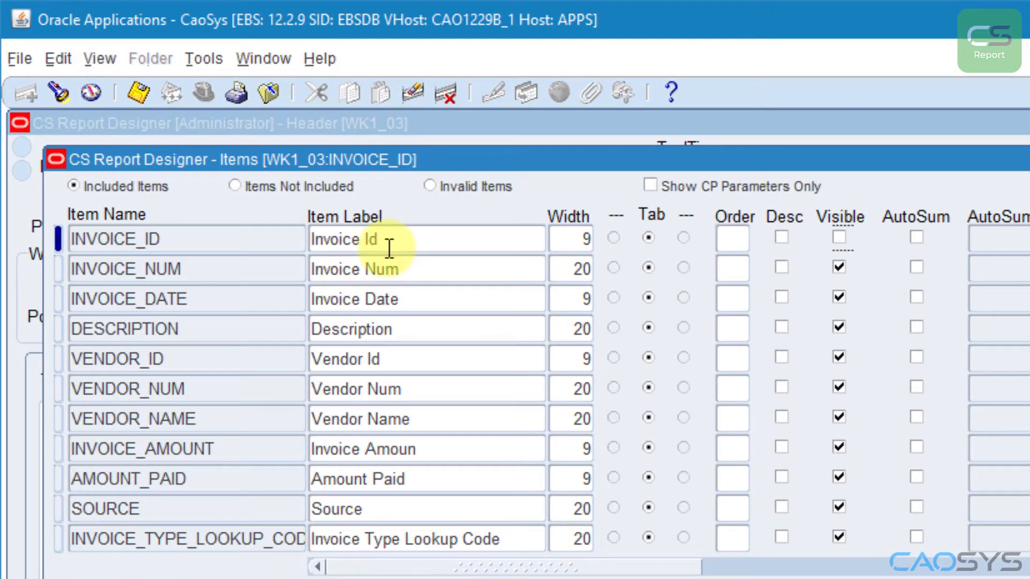
{"action": "left_click", "coordinate": [343, 359]}
{"action": "left_click", "coordinate": [839, 358]}
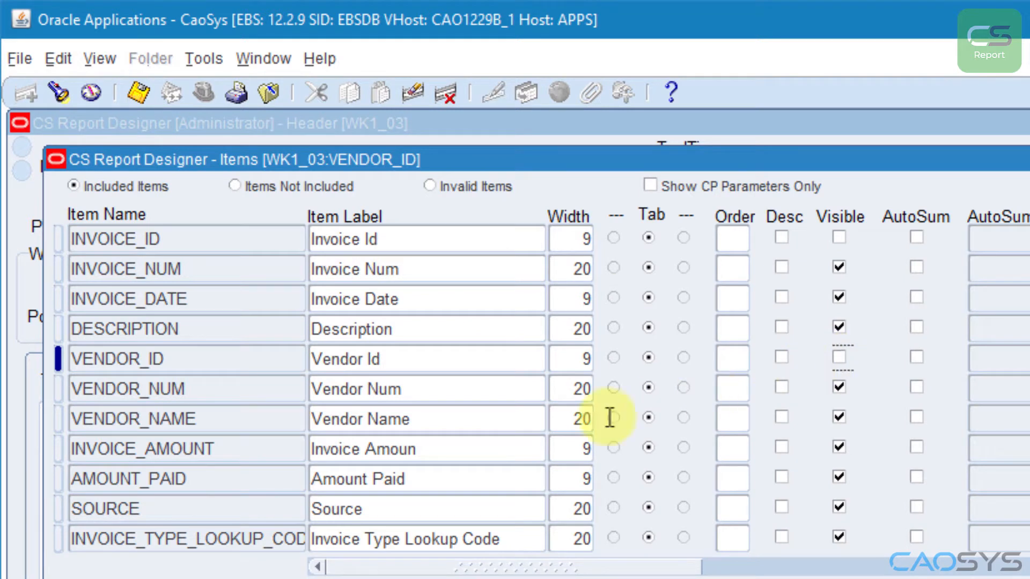
- Hide the INVOICE_TYPE_LOOKUP_CODE item from the report
{"action": "left_click", "coordinate": [437, 479]}
{"action": "key", "text": "Down"}
{"action": "key", "text": "Down"}
{"action": "key", "text": "Down"}
{"action": "key", "text": "Down"}
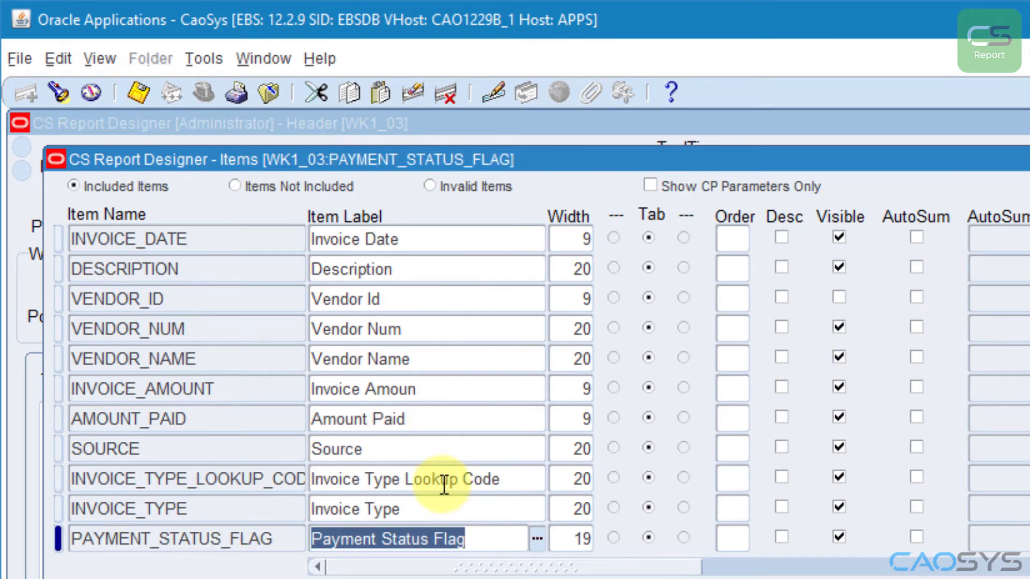
{"action": "left_click", "coordinate": [443, 481]}
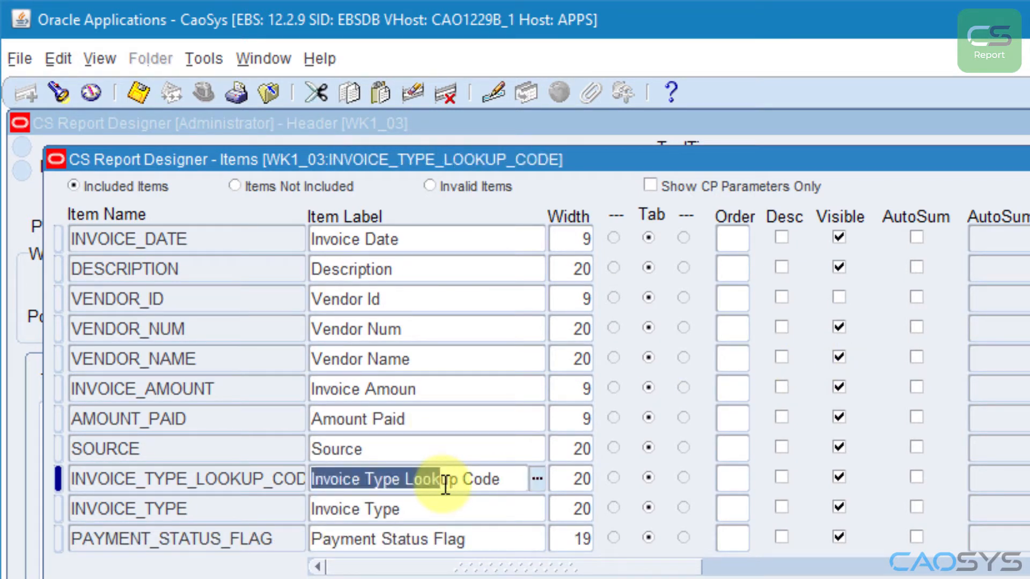
{"action": "left_click", "coordinate": [839, 477]}
- Make the PAYMENT_STATUS_FLAG item not visible in the report
{"action": "left_click", "coordinate": [462, 508]}
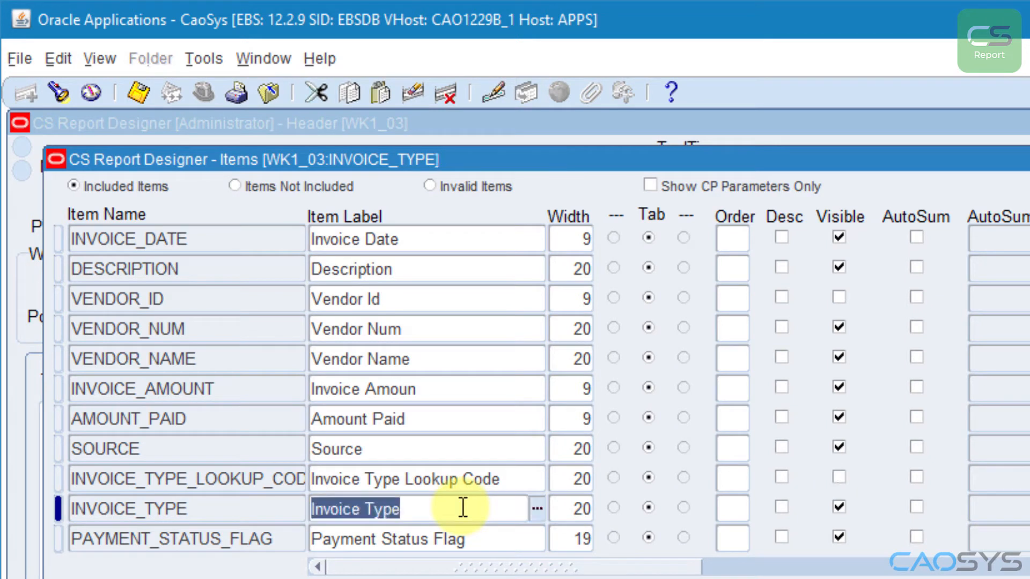
{"action": "key", "text": "Down"}
{"action": "scroll", "coordinate": [462, 508], "scroll_direction": "down", "scroll_amount": 1}
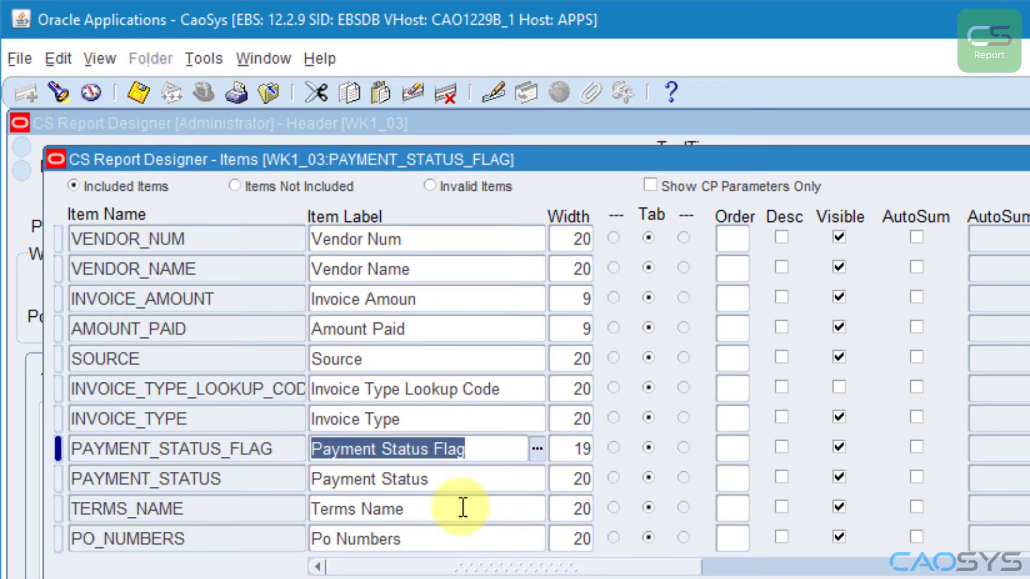
{"action": "key", "text": "Down"}
{"action": "key", "text": "Up"}
{"action": "left_click", "coordinate": [839, 447]}
- Hide the PO_COUNT item and close the Items window
{"action": "key", "text": "Down"}
{"action": "key", "text": "Down"}
{"action": "key", "text": "Down"}
{"action": "key", "text": "Down"}
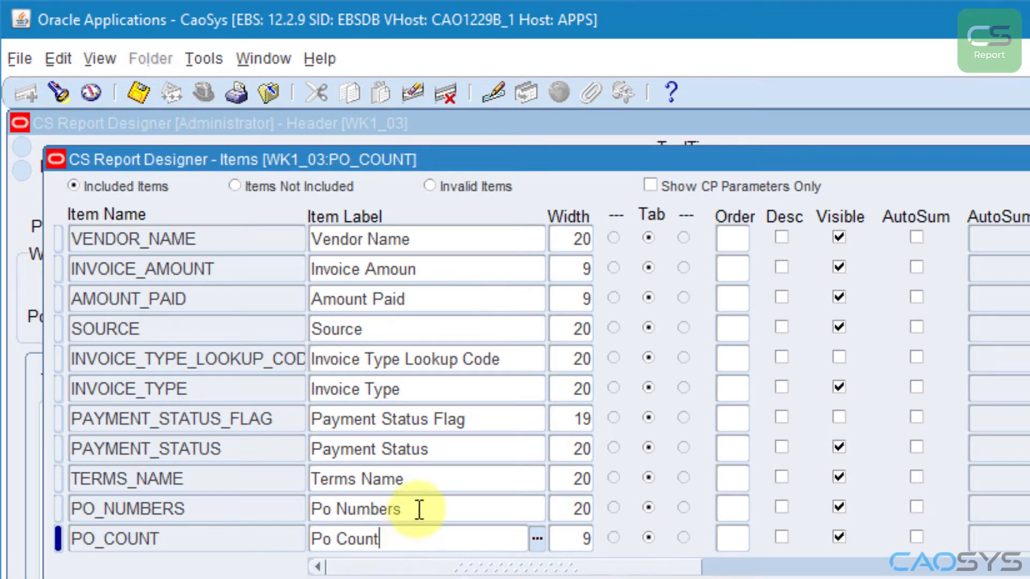
{"action": "key", "text": "Up"}
{"action": "key", "text": "Down"}
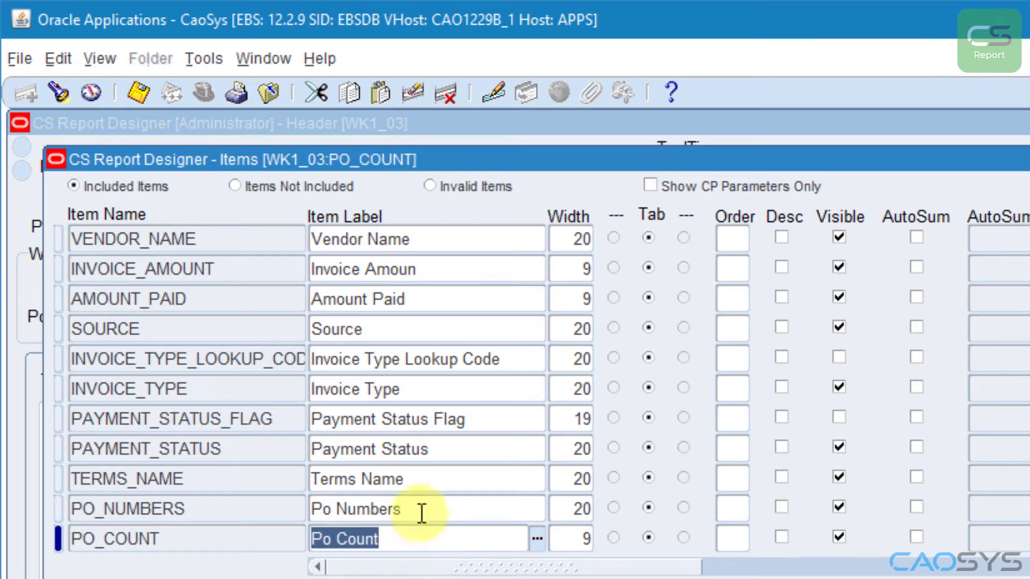
{"action": "left_click", "coordinate": [839, 537]}
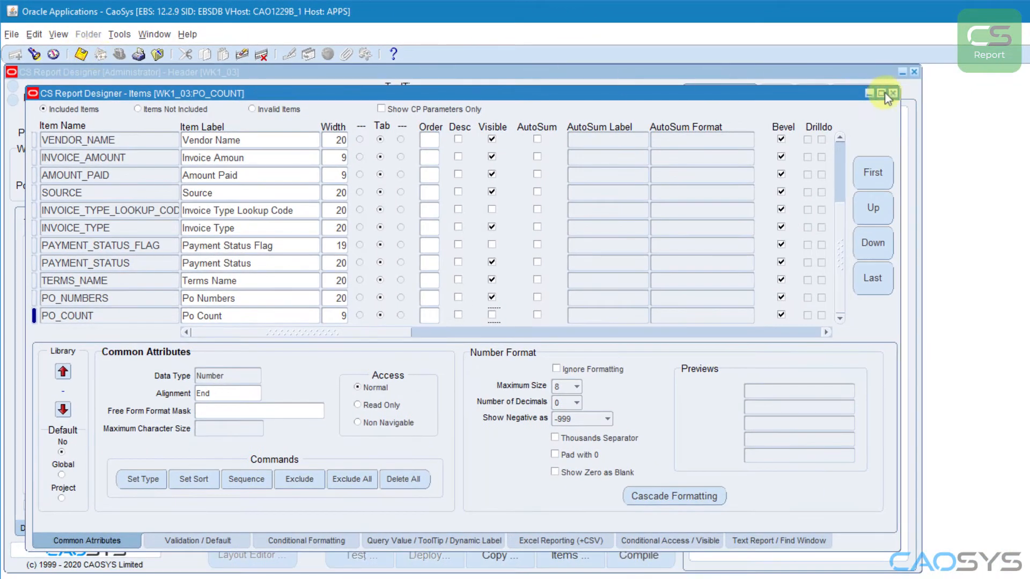
{"action": "left_click", "coordinate": [893, 94]}
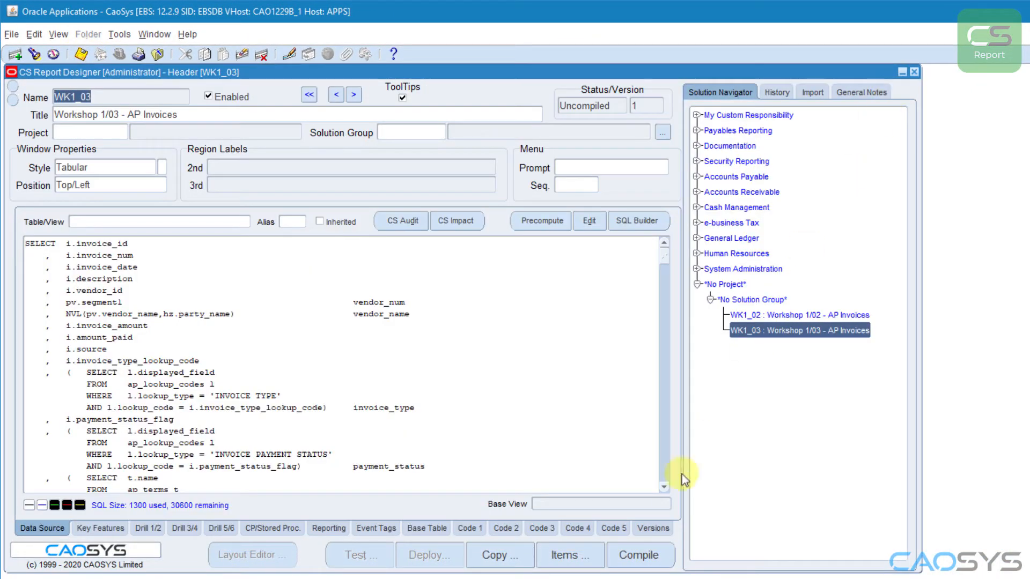
- Recompile WK1_03, test-run it without query criteria to check the remaining columns, and close the results
{"action": "left_click", "coordinate": [636, 555]}
{"action": "left_click", "coordinate": [371, 556]}
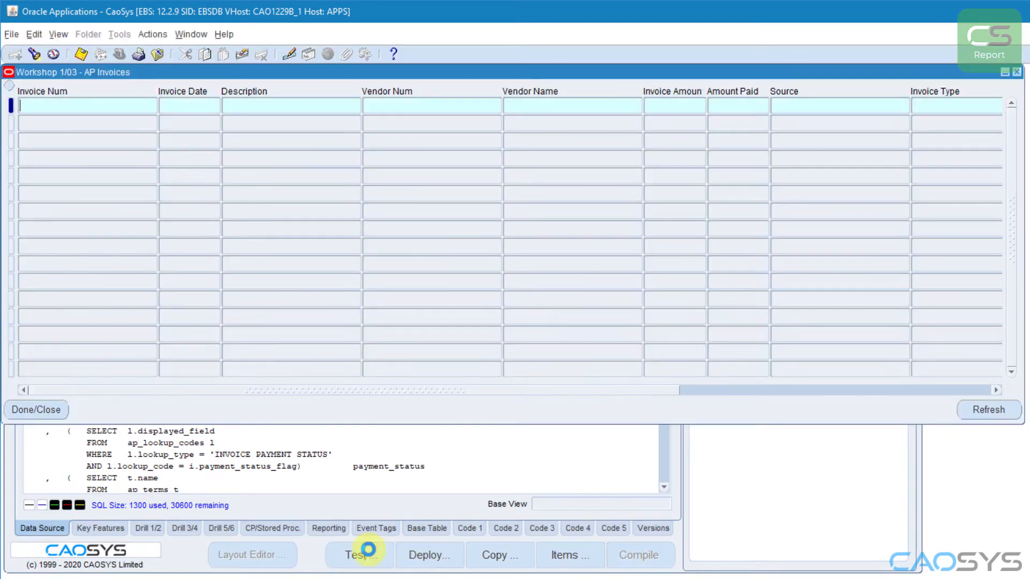
{"action": "key", "text": "Return"}
{"action": "left_click_drag", "start_coordinate": [160, 388], "coordinate": [125, 415]}
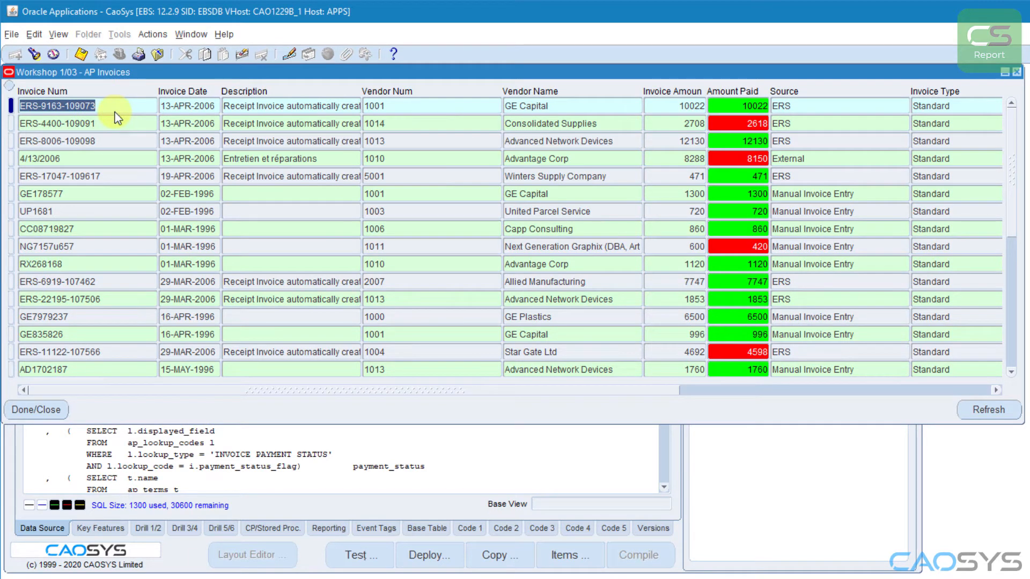
{"action": "left_click", "coordinate": [1003, 74]}
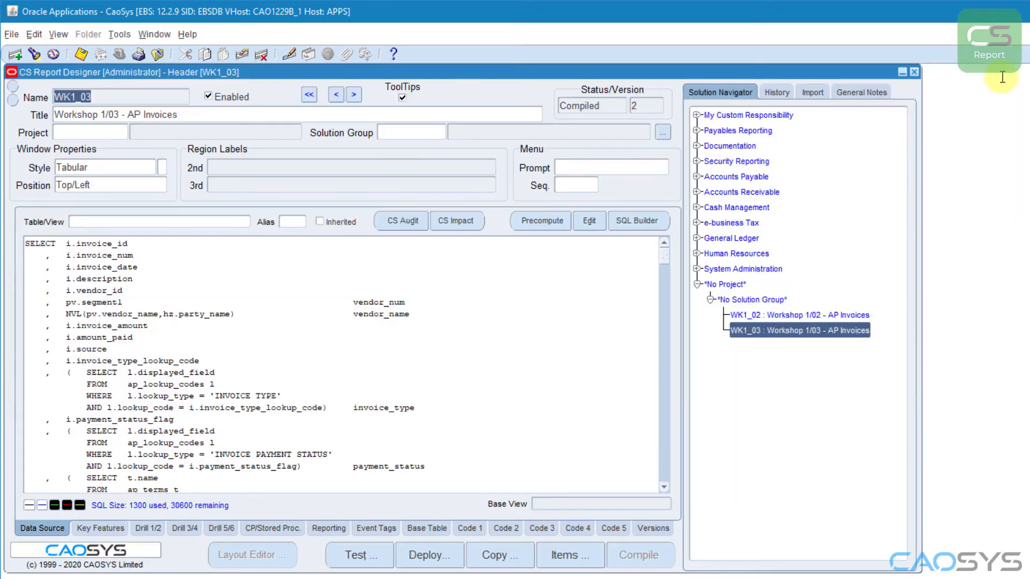
- Reopen the solution's items, change the INVOICE_NUM label to "Invoice No." and set its width to 9
{"action": "left_click", "coordinate": [570, 555]}
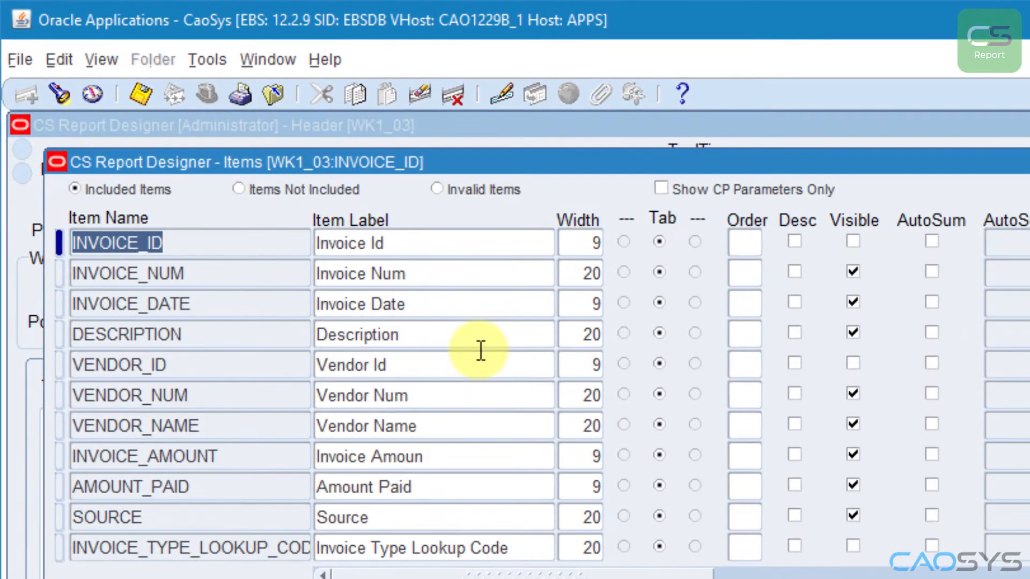
{"action": "left_click", "coordinate": [364, 225]}
{"action": "key", "text": "BackSpace"}
{"action": "key", "text": "BackSpace"}
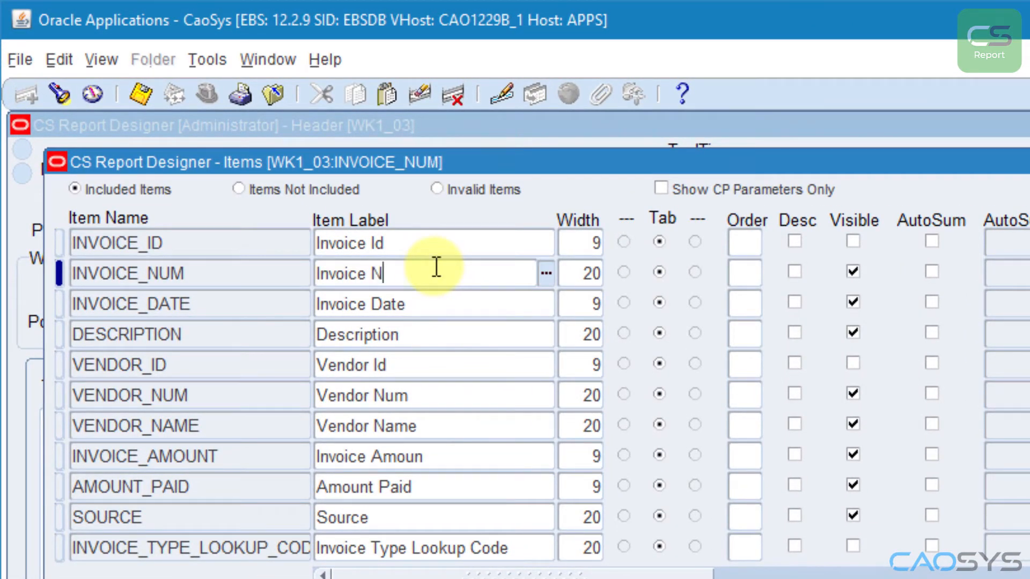
{"action": "type", "text": "o."}
{"action": "key", "text": "Tab"}
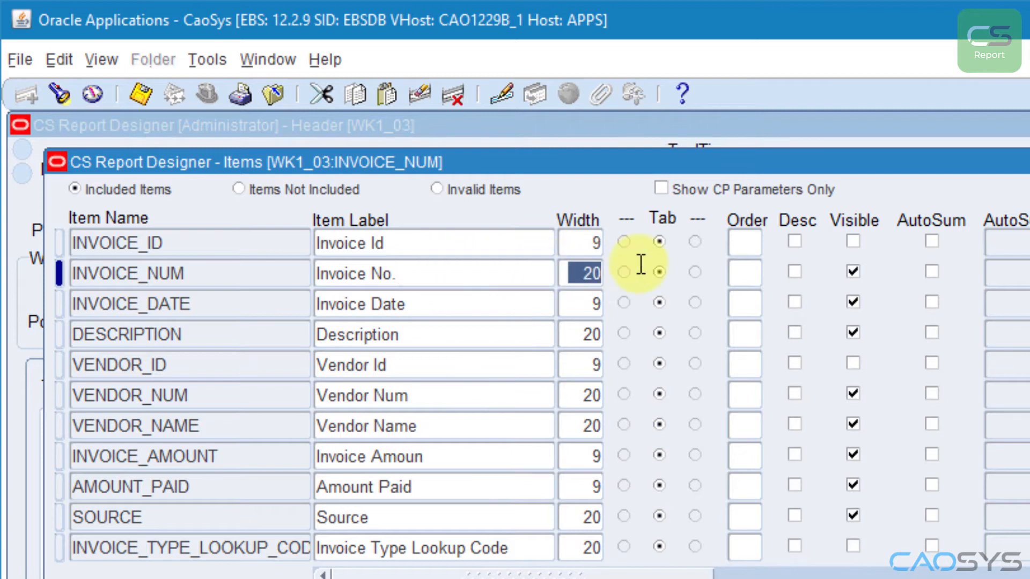
{"action": "type", "text": "9"}
- Set the width of the DESCRIPTION item to 18
{"action": "key", "text": "Down"}
{"action": "key", "text": "Down"}
{"action": "key", "text": "Tab"}
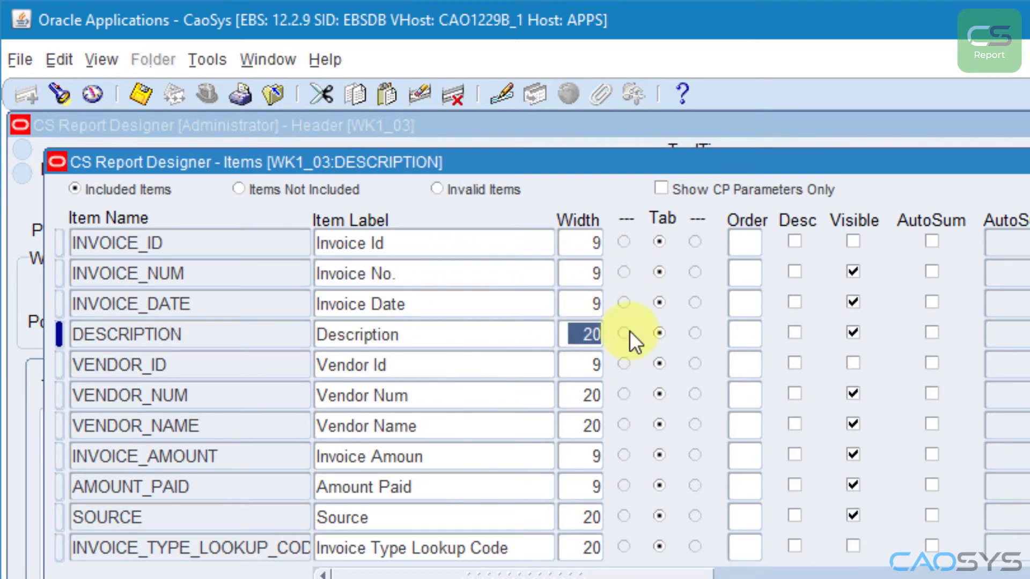
{"action": "type", "text": "18"}
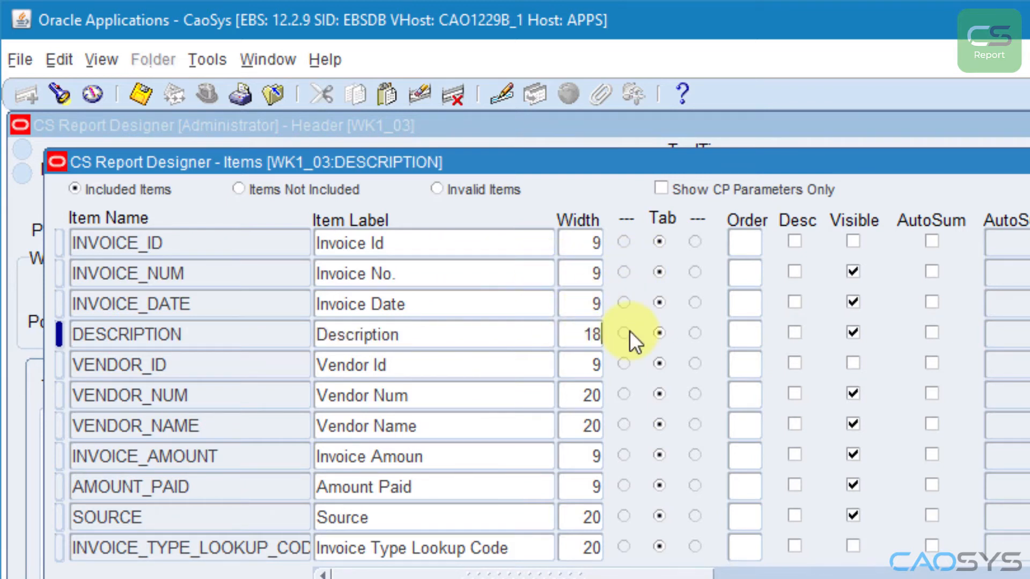
- Change the VENDOR_NUM item's label to "Vendor No." and set its width to 8
{"action": "key", "text": "Down"}
{"action": "key", "text": "Down"}
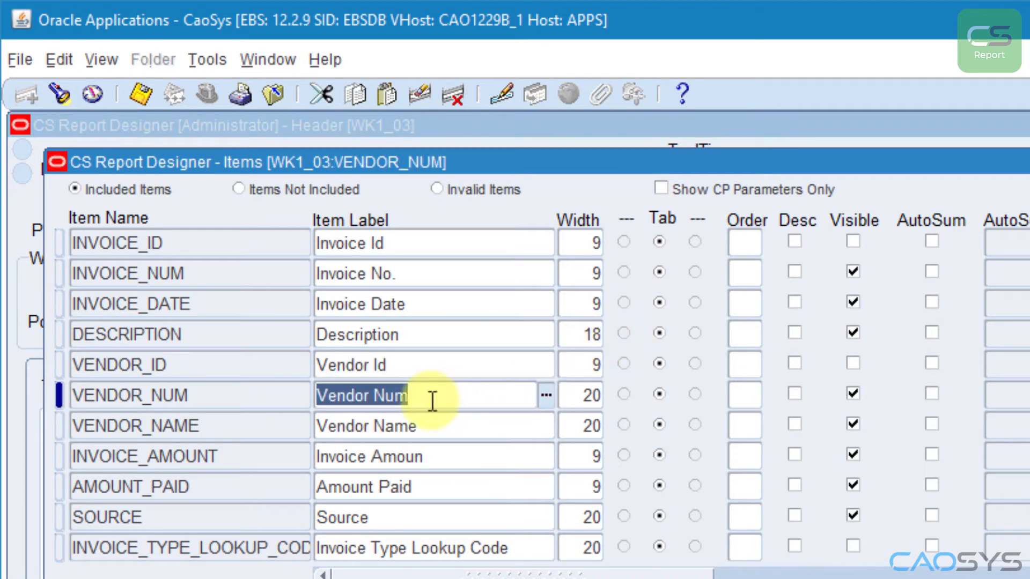
{"action": "left_click", "coordinate": [429, 400]}
{"action": "key", "text": "BackSpace"}
{"action": "key", "text": "BackSpace"}
{"action": "key", "text": "BackSpace"}
{"action": "type", "text": "No."}
{"action": "key", "text": "Tab"}
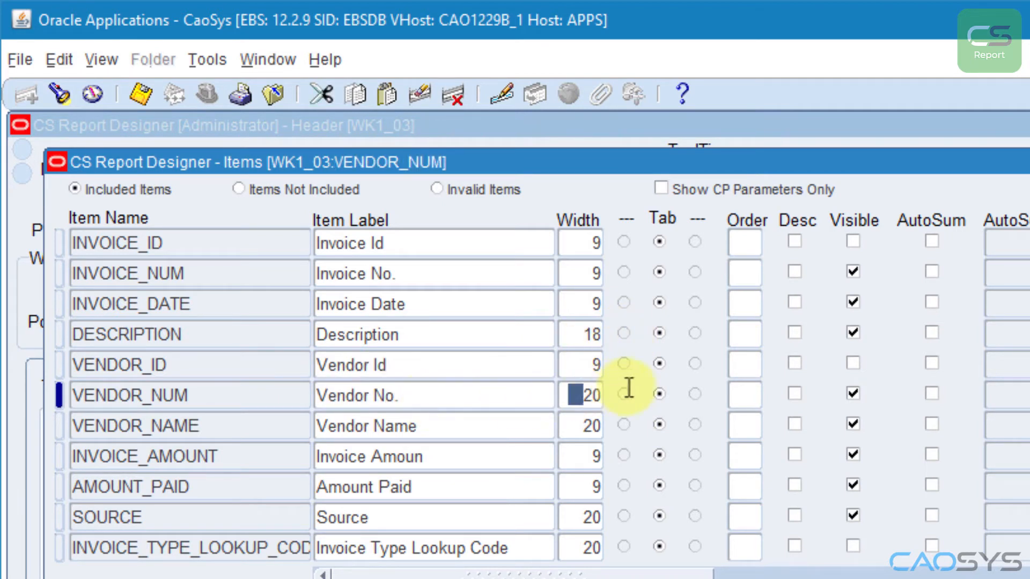
{"action": "type", "text": "8"}
- Set the width of the VENDOR_NAME item to 18 and correct the INVOICE_AMOUNT label to "Invoice Amount"
{"action": "key", "text": "Down"}
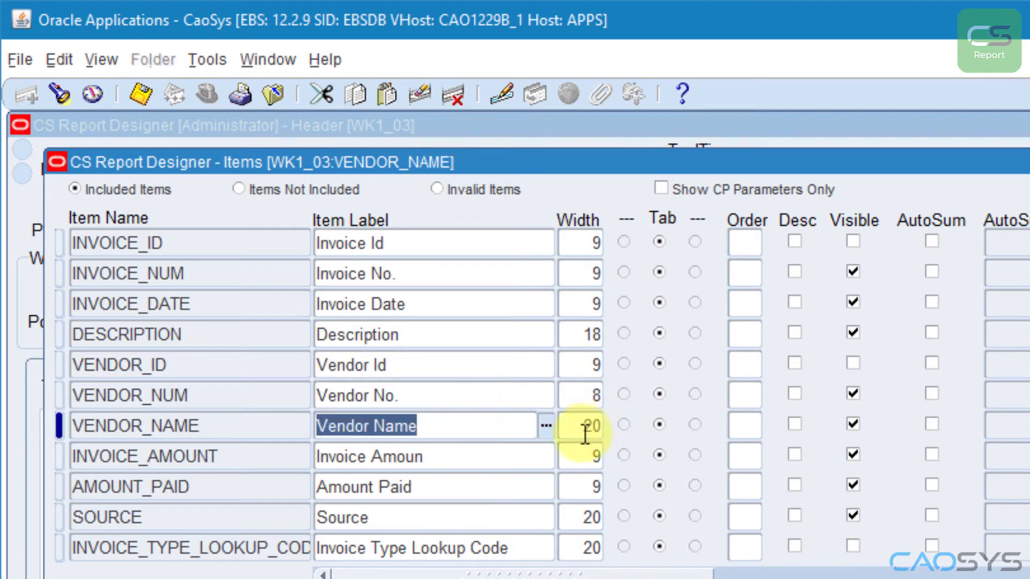
{"action": "key", "text": "Tab"}
{"action": "type", "text": "18"}
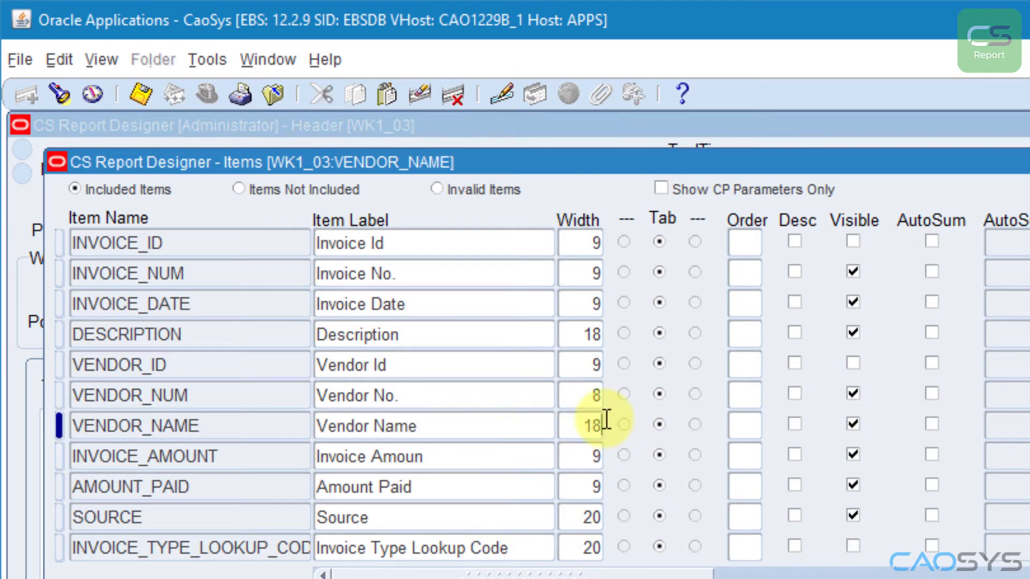
{"action": "left_click", "coordinate": [490, 462]}
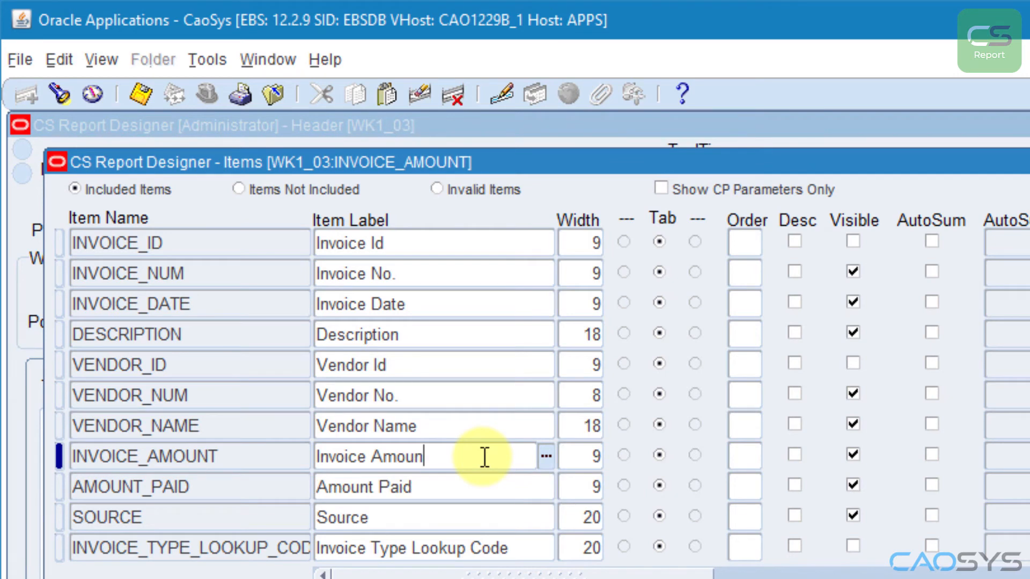
{"action": "type", "text": "t"}
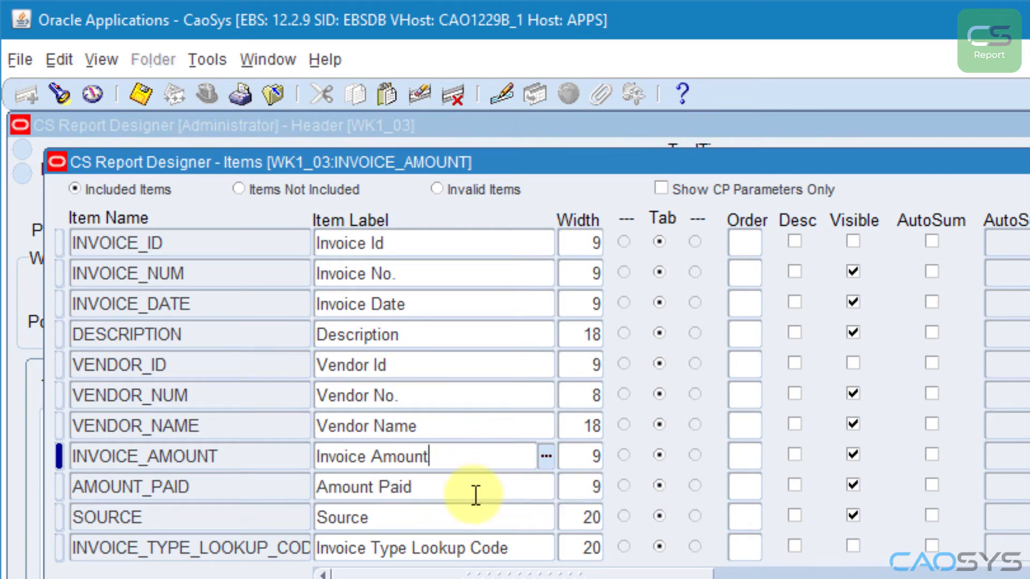
- Set the width of the SOURCE item to 16
{"action": "key", "text": "Down"}
{"action": "key", "text": "Down"}
{"action": "key", "text": "Tab"}
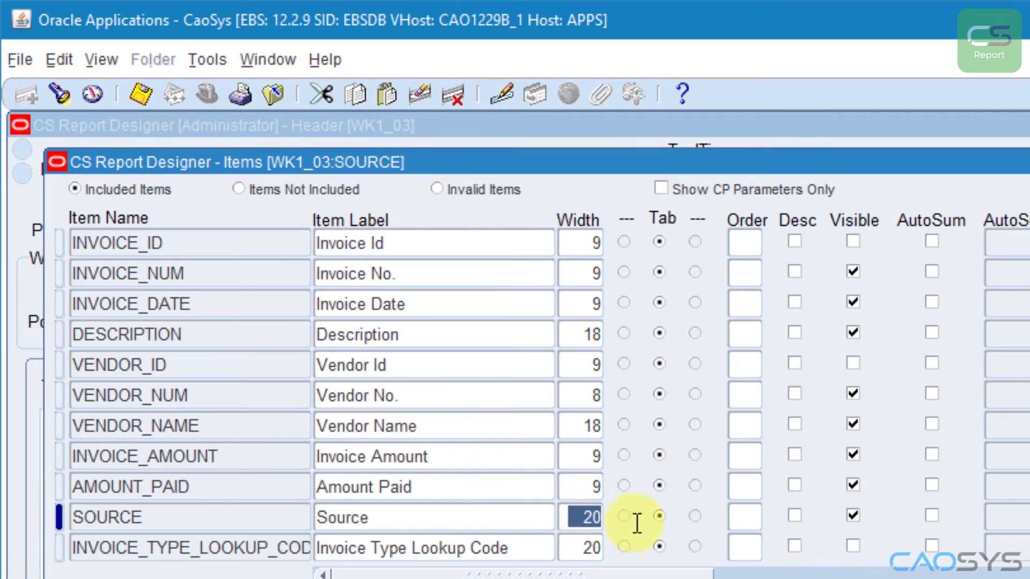
{"action": "type", "text": "16"}
- Change the INVOICE_TYPE item's label to "Type" and set its width to 7
{"action": "key", "text": "Down"}
{"action": "key", "text": "Down"}
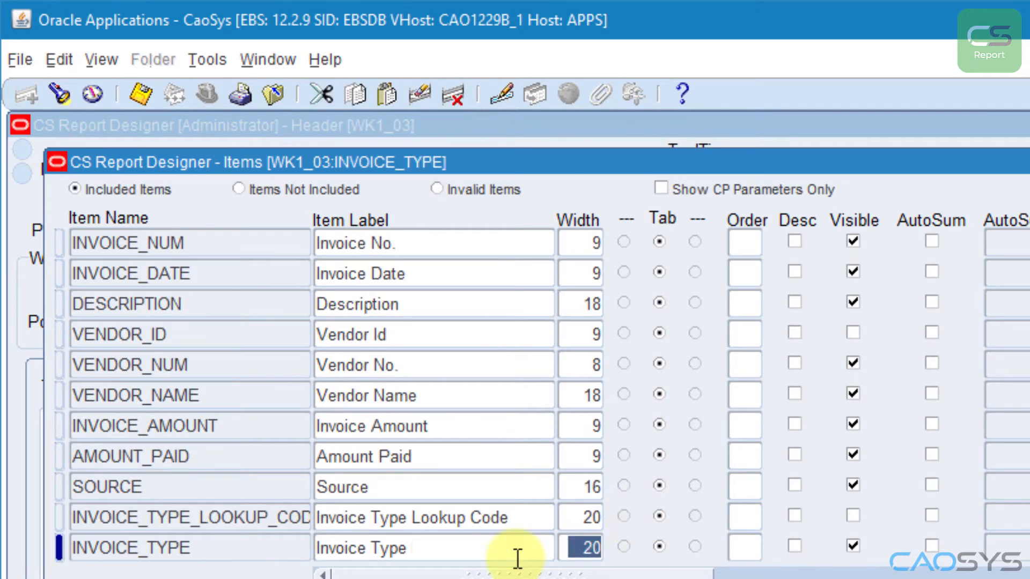
{"action": "left_click", "coordinate": [517, 552]}
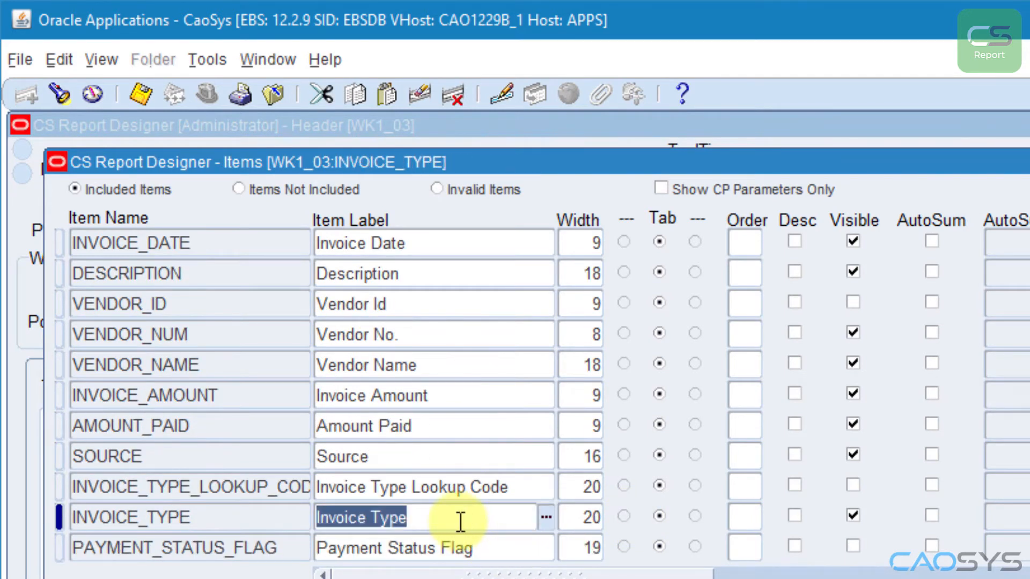
{"action": "type", "text": "Type"}
{"action": "key", "text": "Tab"}
{"action": "type", "text": "7"}
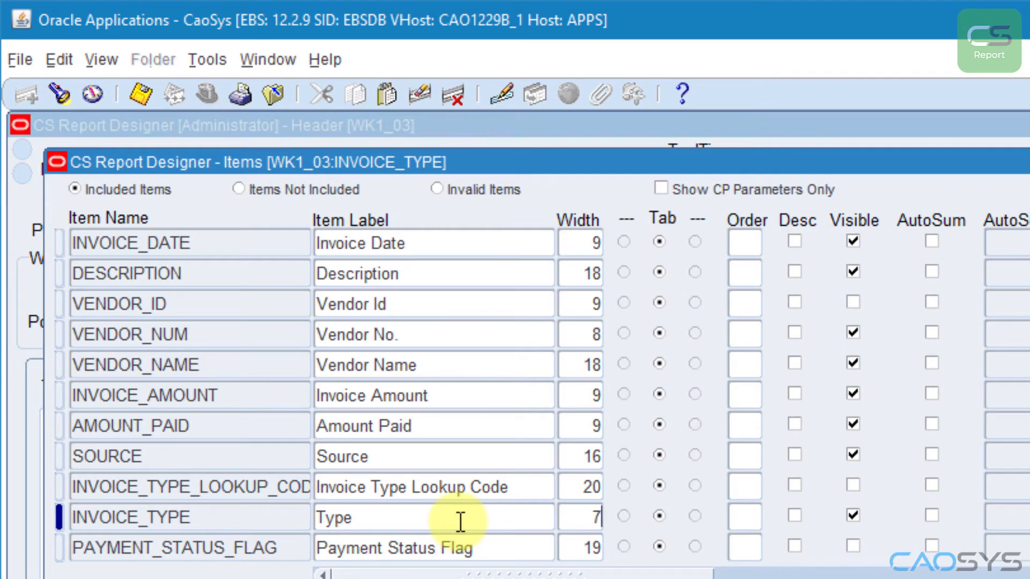
- Set the width of the PAYMENT_STATUS item to 7
{"action": "key", "text": "Down"}
{"action": "key", "text": "Down"}
{"action": "left_click", "coordinate": [485, 517]}
{"action": "key", "text": "Down"}
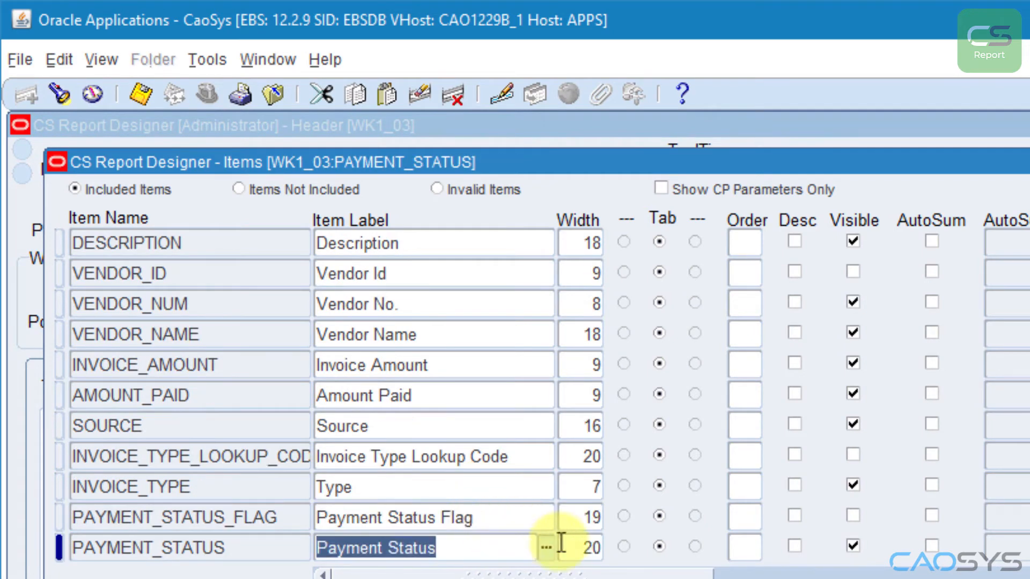
{"action": "key", "text": "Tab"}
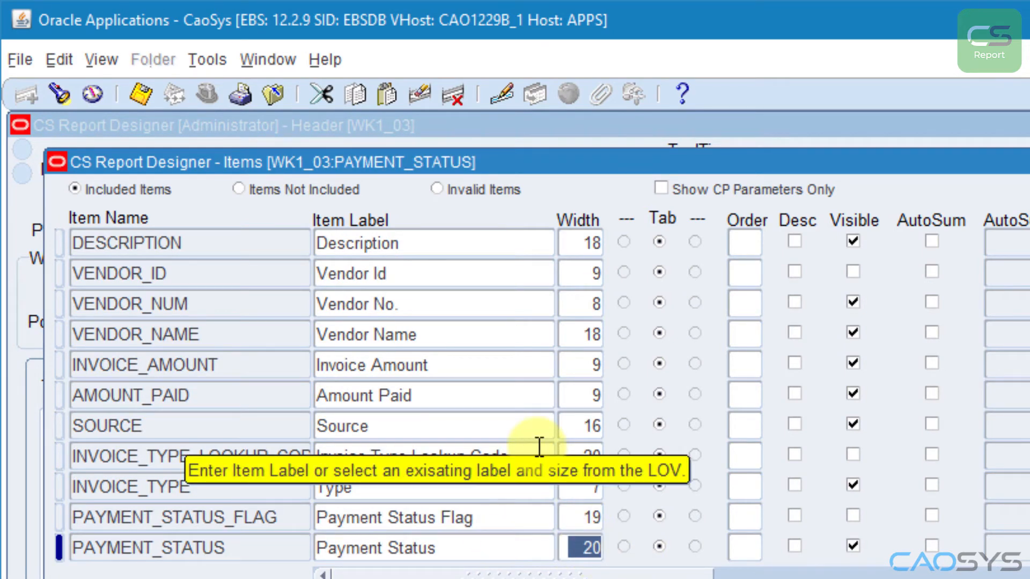
{"action": "type", "text": "7"}
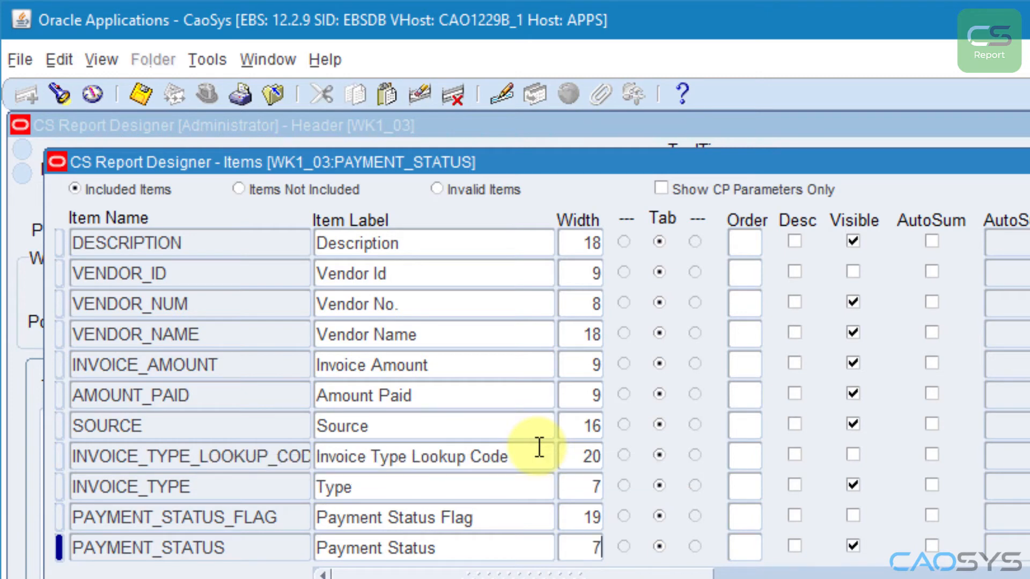
- Shorten the TERMS_NAME item's label to "Terms" and set its width to 16
{"action": "key", "text": "Down"}
{"action": "left_click", "coordinate": [442, 520]}
{"action": "left_click", "coordinate": [404, 519]}
{"action": "left_click_drag", "start_coordinate": [365, 517], "coordinate": [487, 515]}
{"action": "key", "text": "BackSpace"}
{"action": "key", "text": "Tab"}
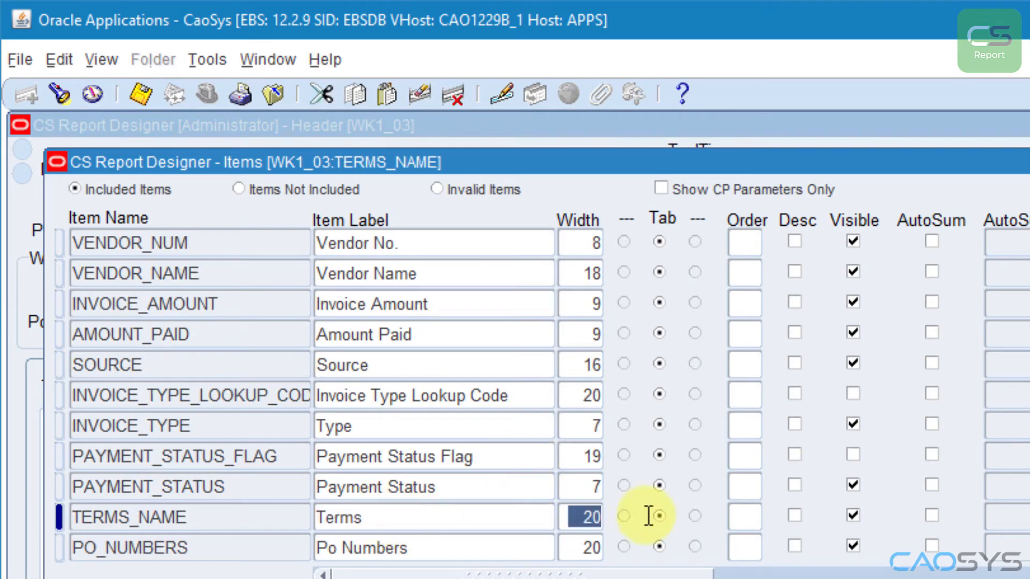
{"action": "type", "text": "16"}
- Change the PO_NUMBERS item's label to "PO Numbers" and set its width to 12
{"action": "left_click", "coordinate": [371, 548]}
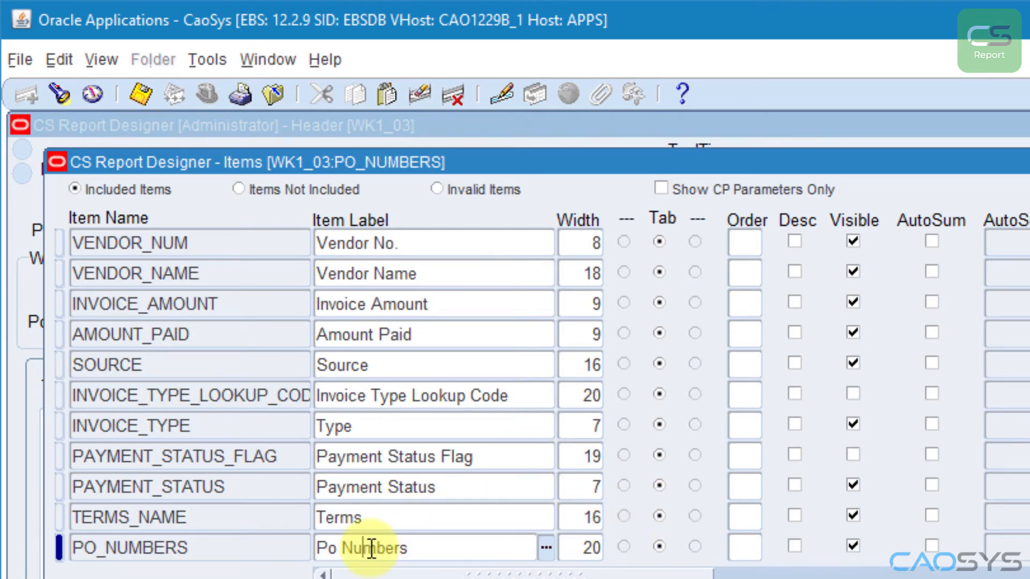
{"action": "key", "text": "Left"}
{"action": "key", "text": "Left"}
{"action": "key", "text": "BackSpace"}
{"action": "key", "text": "BackSpace"}
{"action": "key", "text": "BackSpace"}
{"action": "type", "text": "PO"}
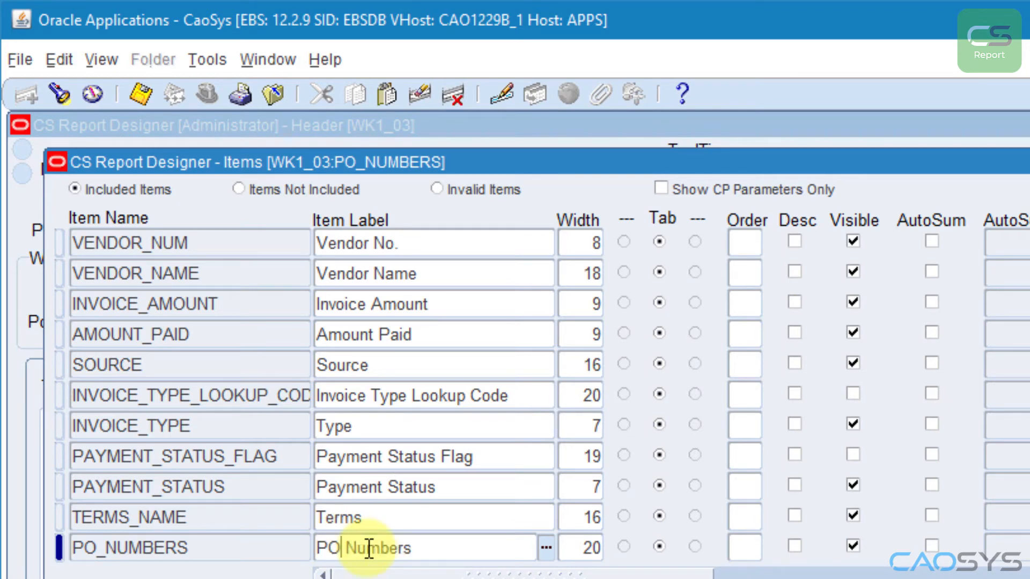
{"action": "double_click", "coordinate": [590, 546]}
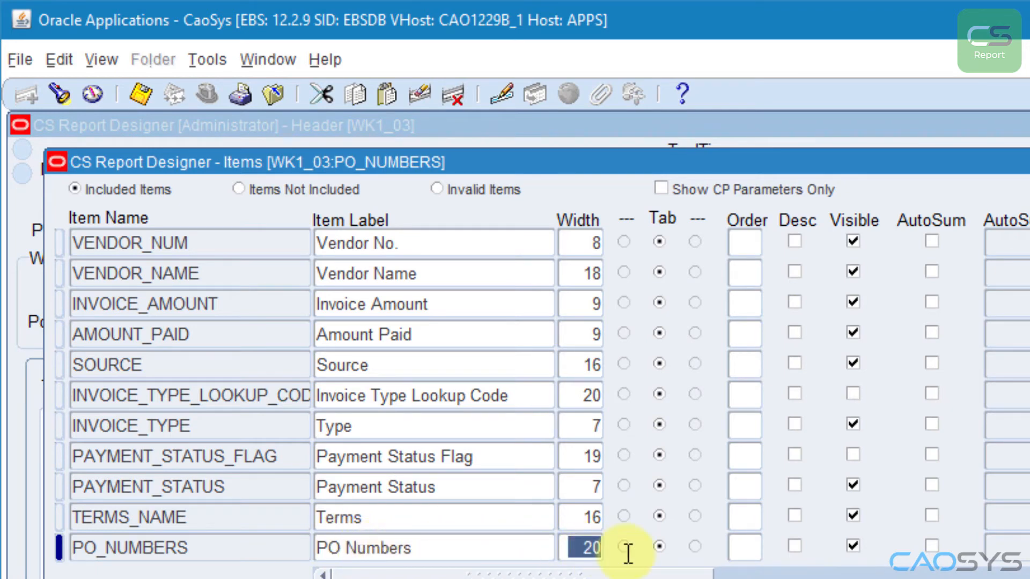
{"action": "type", "text": "12"}
- Leave the items, recompile WK1_03 and test-run it without query criteria to check the new column labels and widths
{"action": "key", "text": "Down"}
{"action": "left_click", "coordinate": [471, 558]}
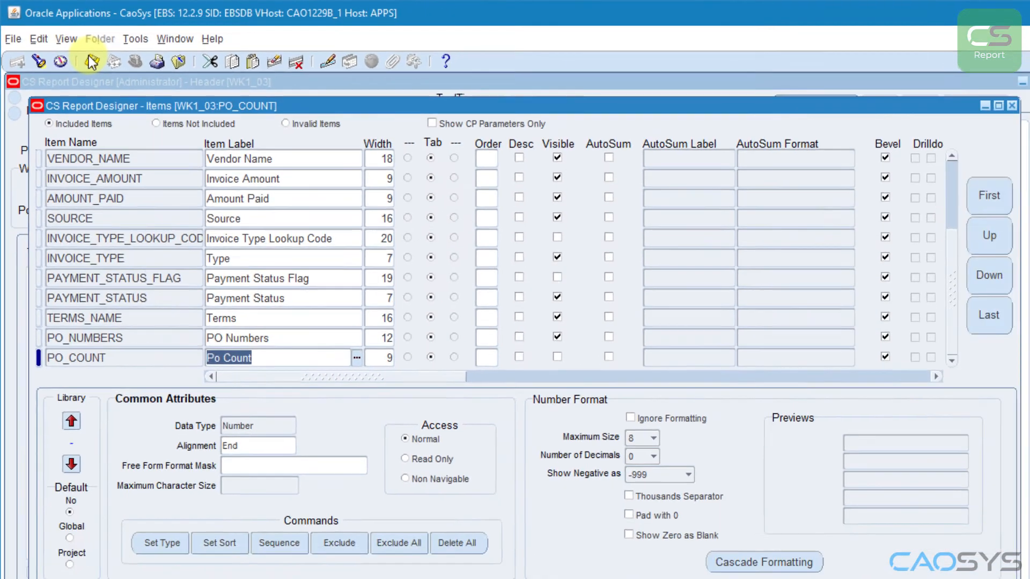
{"action": "left_click", "coordinate": [162, 125]}
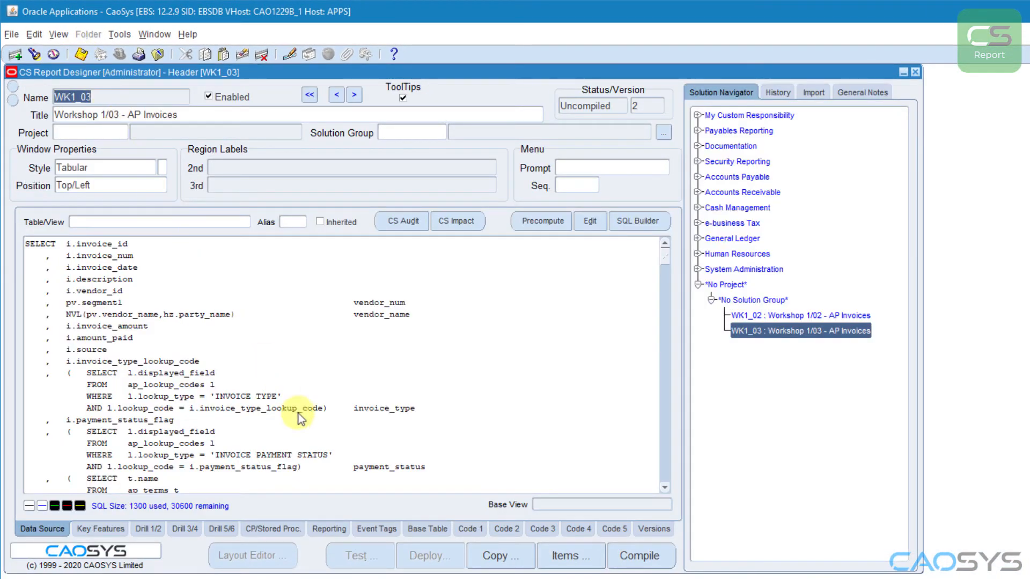
{"action": "left_click", "coordinate": [379, 547]}
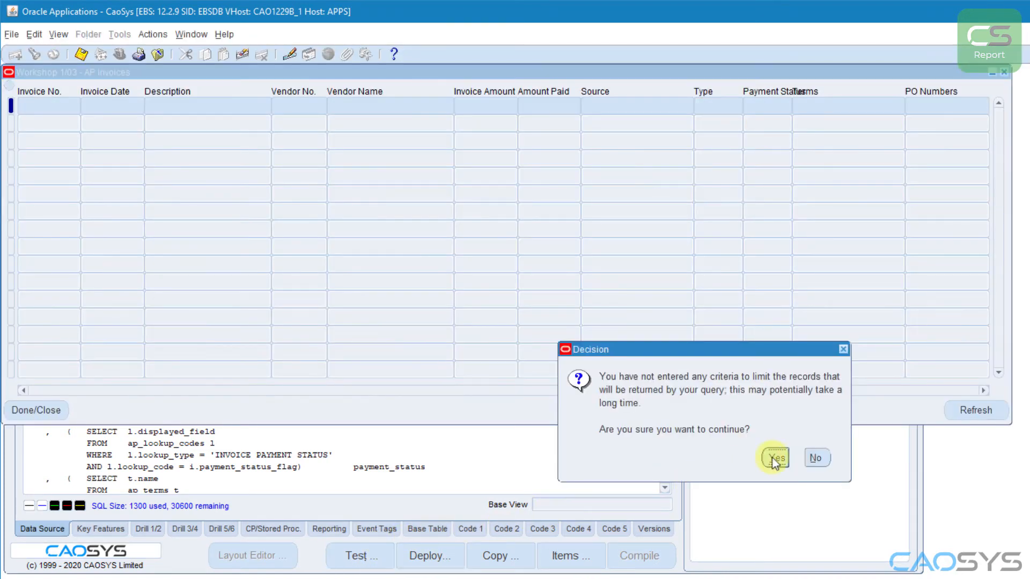
{"action": "left_click", "coordinate": [776, 457]}
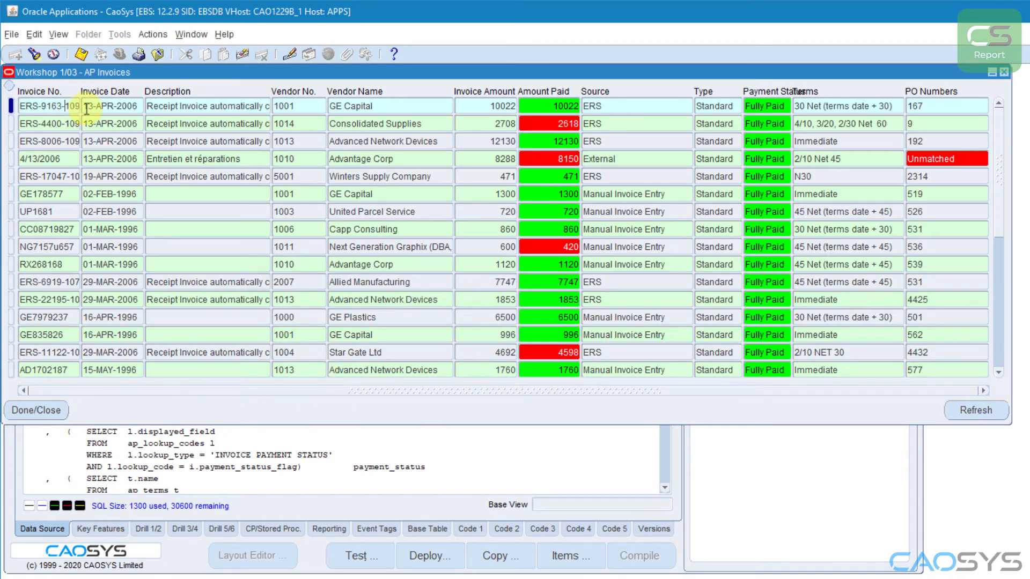
{"action": "left_click_drag", "start_coordinate": [147, 105], "coordinate": [283, 105]}
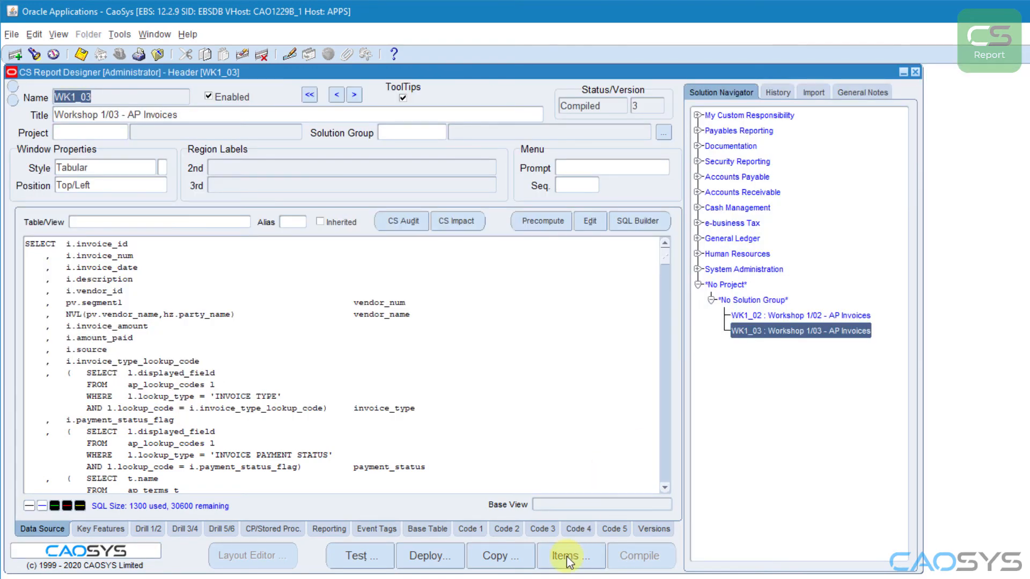
- Reopen the solution's items and shorten the PAYMENT_STATUS label to "Pay. Status"
{"action": "left_click", "coordinate": [570, 556]}
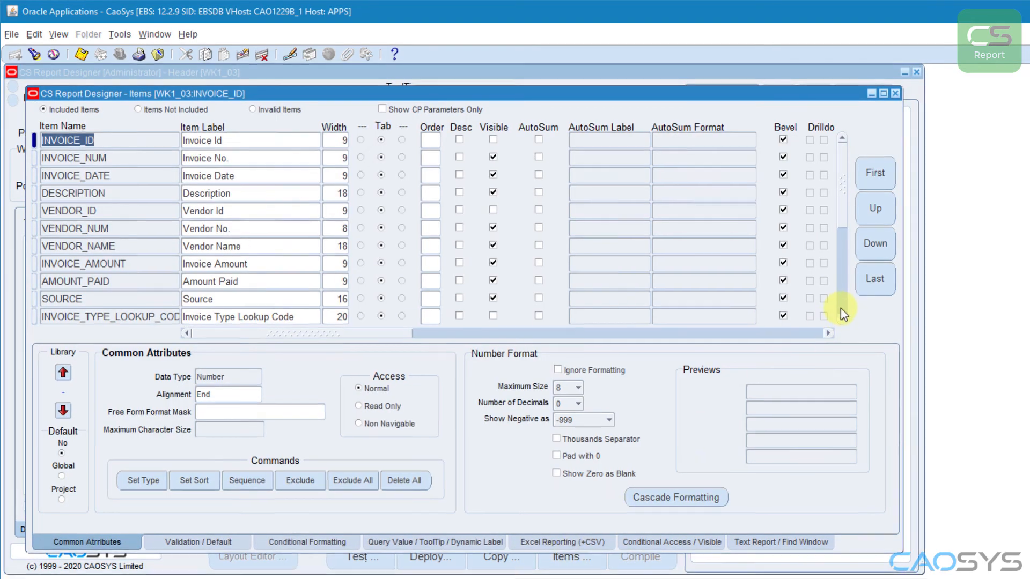
{"action": "left_click", "coordinate": [841, 308]}
{"action": "left_click", "coordinate": [198, 262]}
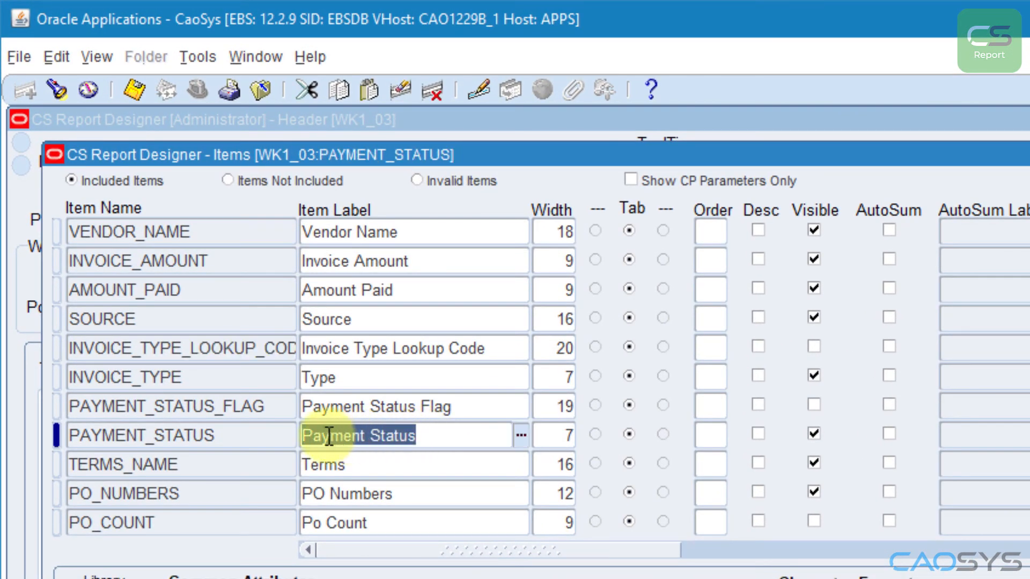
{"action": "left_click", "coordinate": [359, 436]}
{"action": "key", "text": "BackSpace"}
{"action": "key", "text": "BackSpace"}
{"action": "key", "text": "BackSpace"}
{"action": "key", "text": "BackSpace"}
{"action": "key", "text": "BackSpace"}
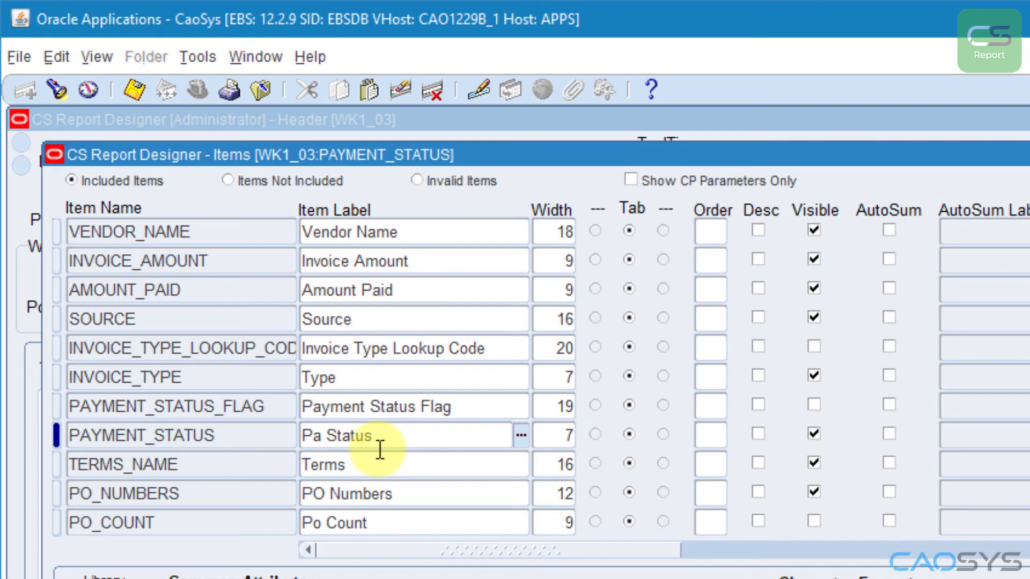
{"action": "type", "text": "y."}
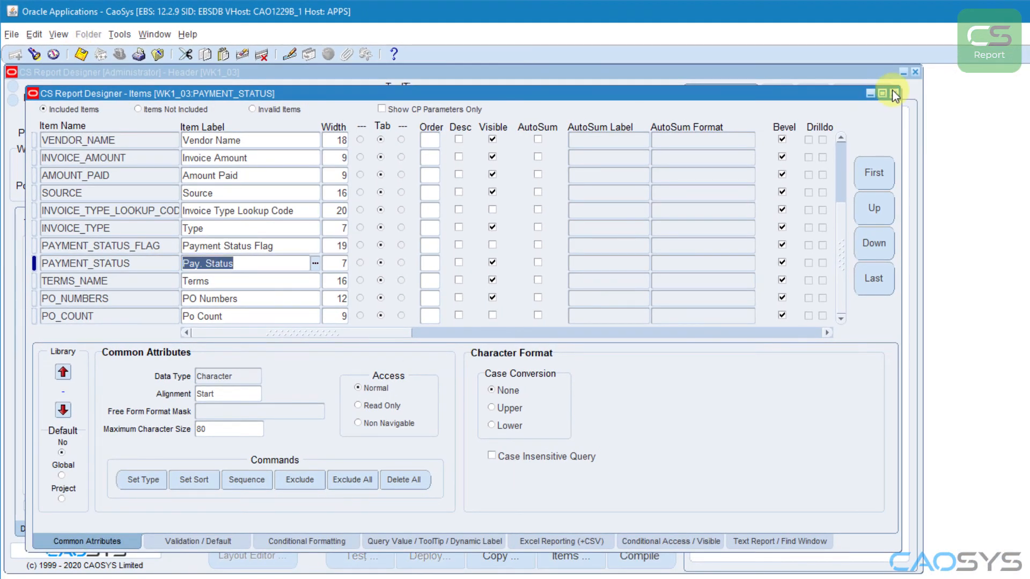
- Close the Items window, recompile WK1_03 and run it again without query criteria to check the payment status heading
{"action": "left_click", "coordinate": [895, 95]}
{"action": "left_click", "coordinate": [361, 556]}
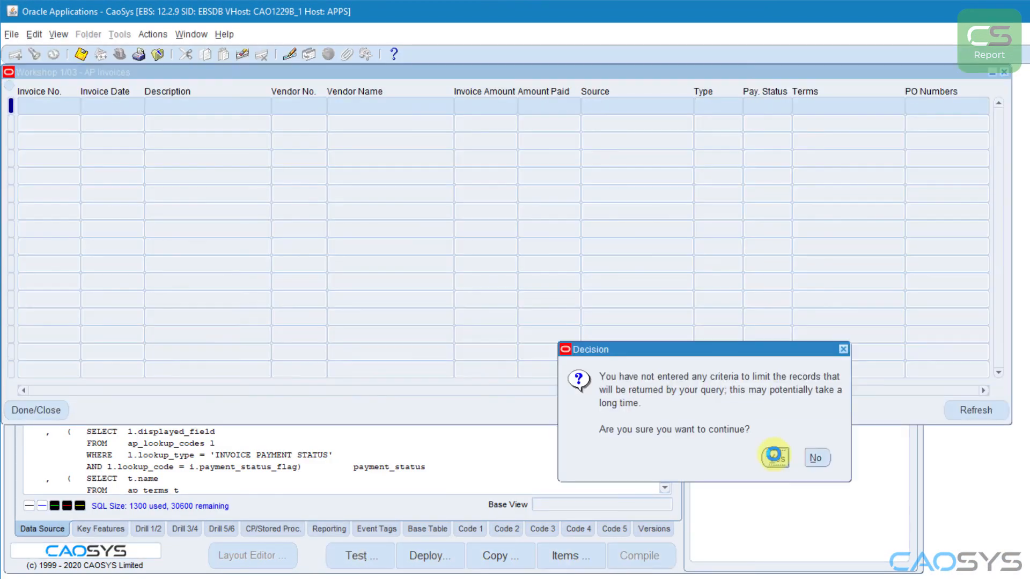
{"action": "left_click", "coordinate": [774, 456]}
{"action": "left_click", "coordinate": [392, 102]}
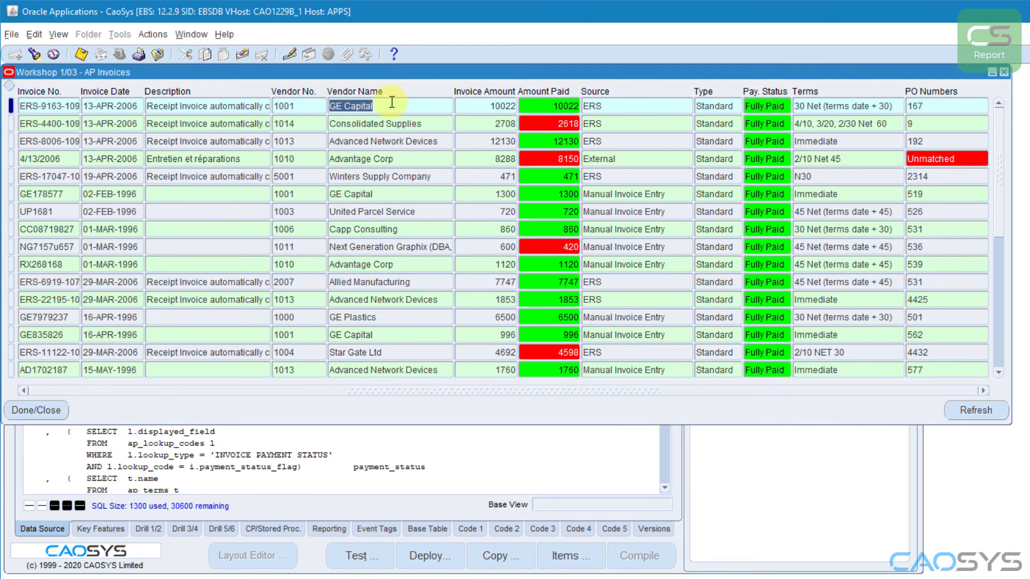